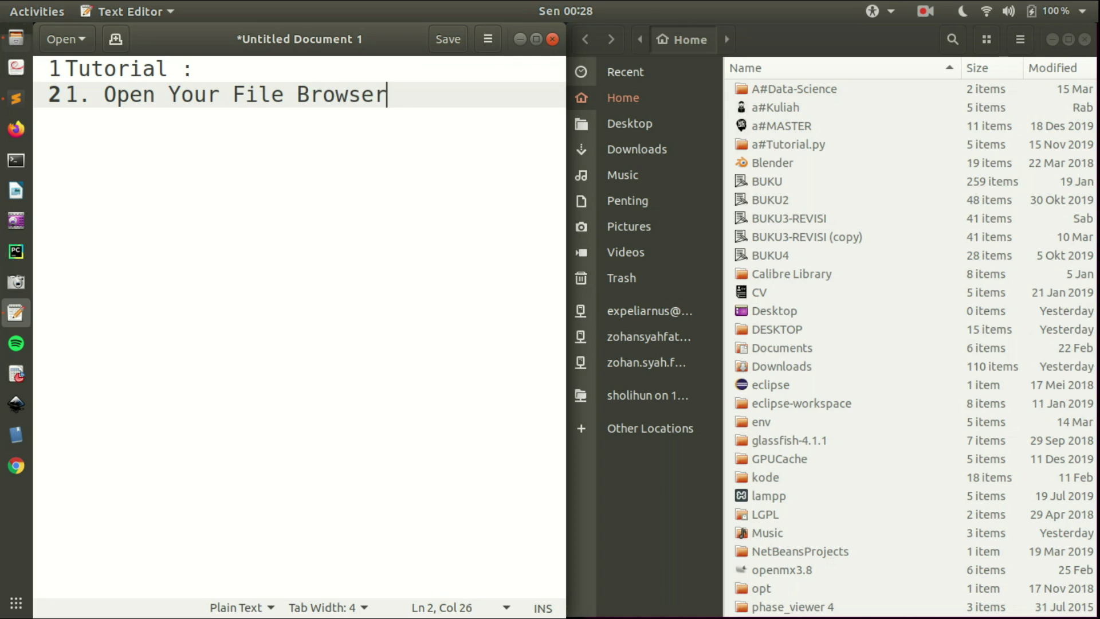
# Complete item 1 with "which is nautilus." and begin item 2 below it, separated by a blank line.
pyautogui.write('which is')
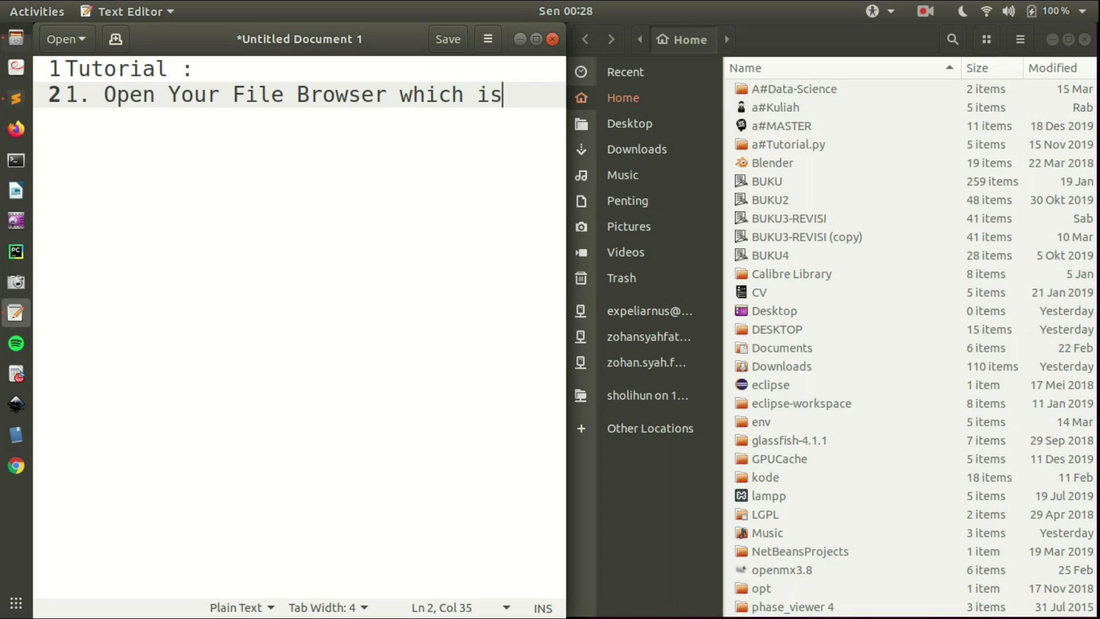
pyautogui.write(' nautilus.')
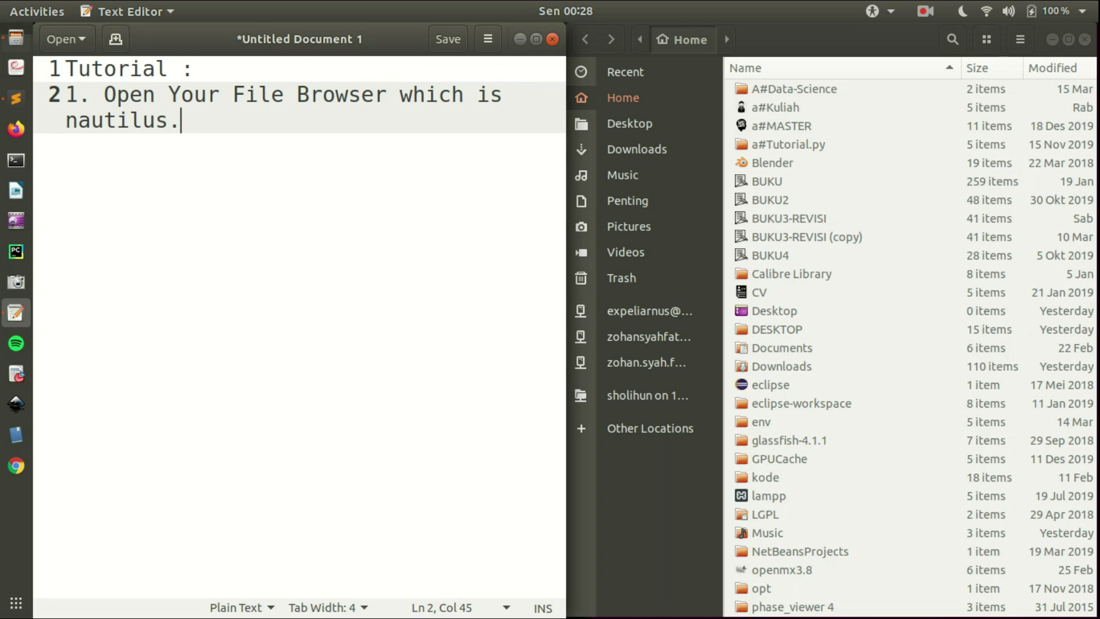
pyautogui.press('Return')
pyautogui.write('2.')
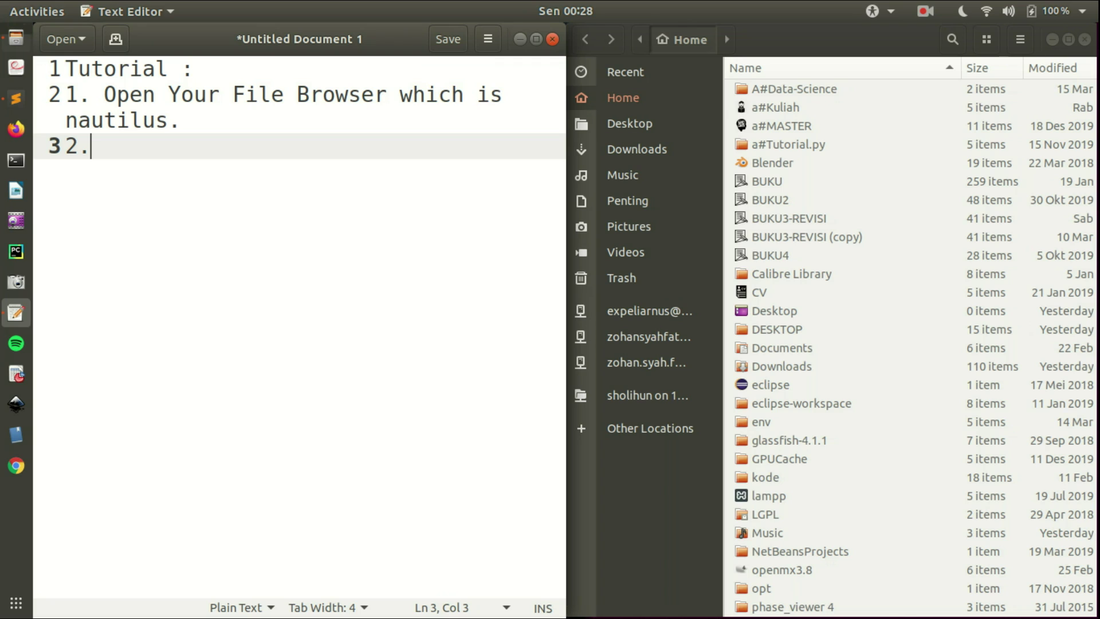
pyautogui.press('Up')
pyautogui.press('End')
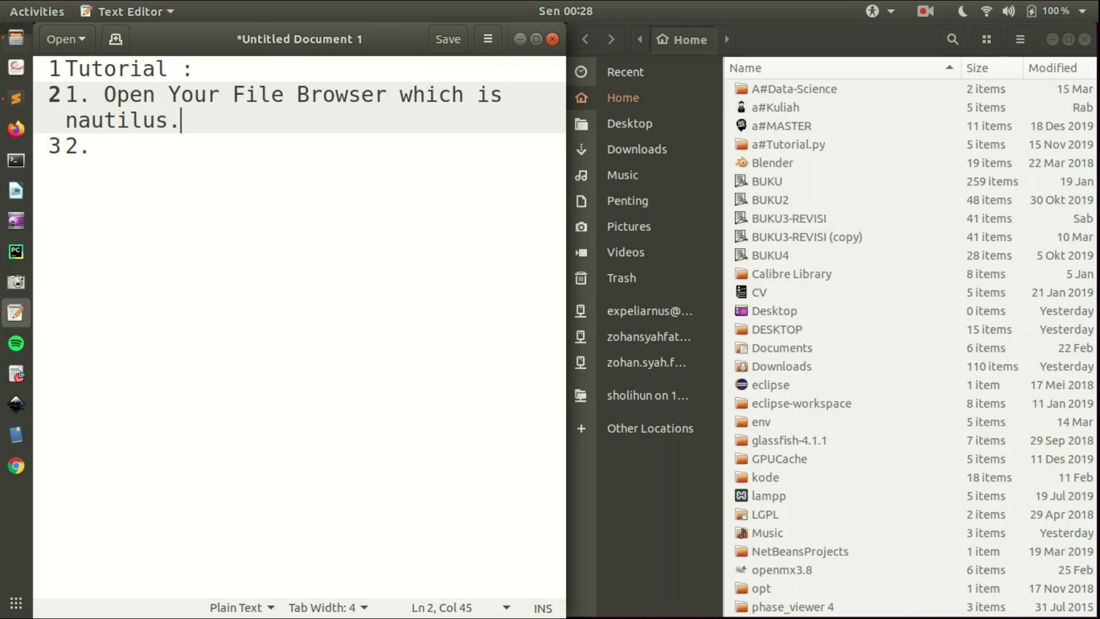
pyautogui.press('Return')
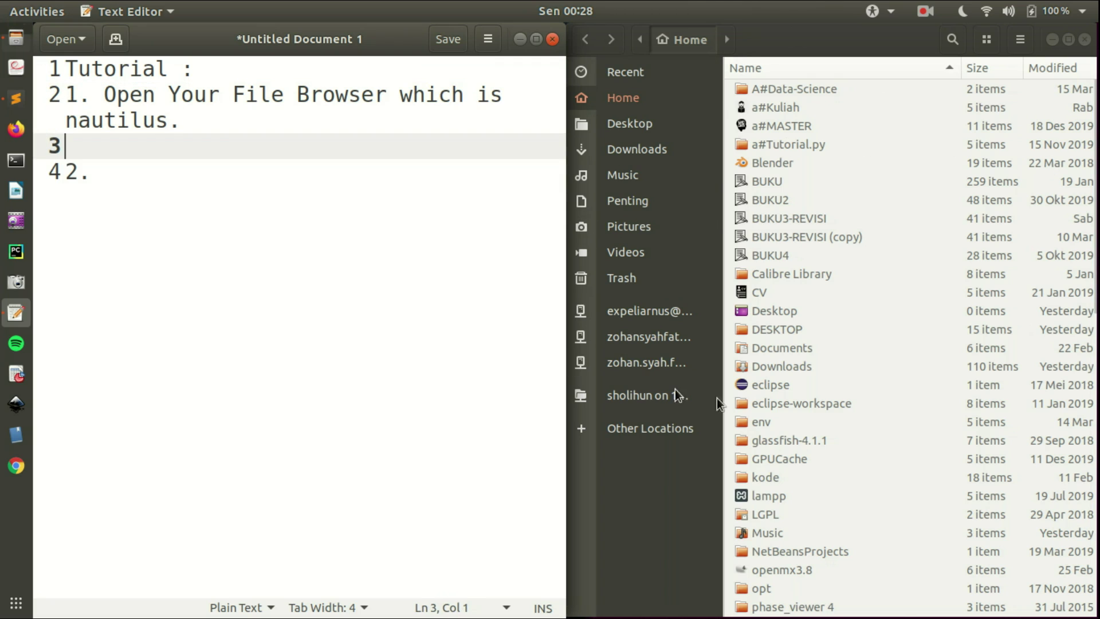
# Complete item 2 of the tutorial list with the text "Click Other Locations.".
pyautogui.click(208, 173)
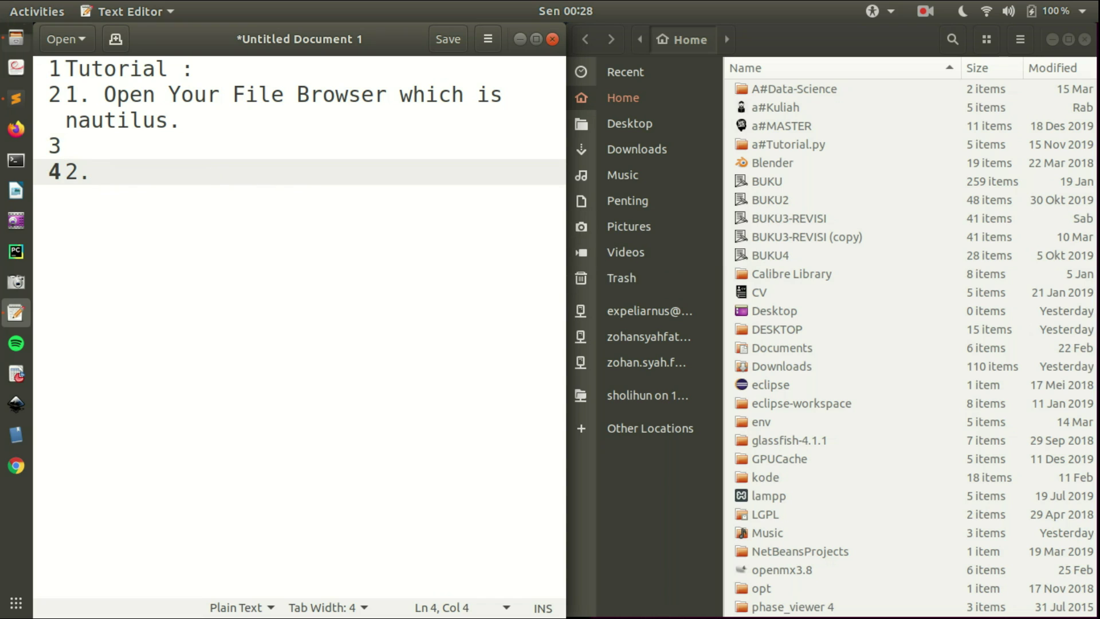
pyautogui.write('Click ')
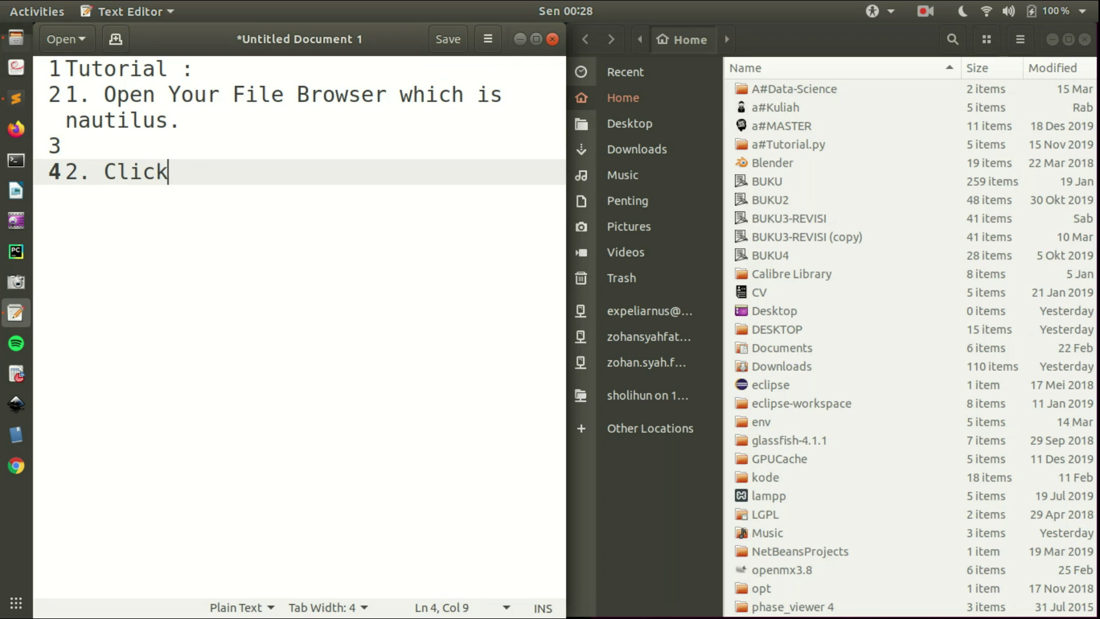
pyautogui.write('OT')
pyautogui.press('BackSpace')
pyautogui.write('ther')
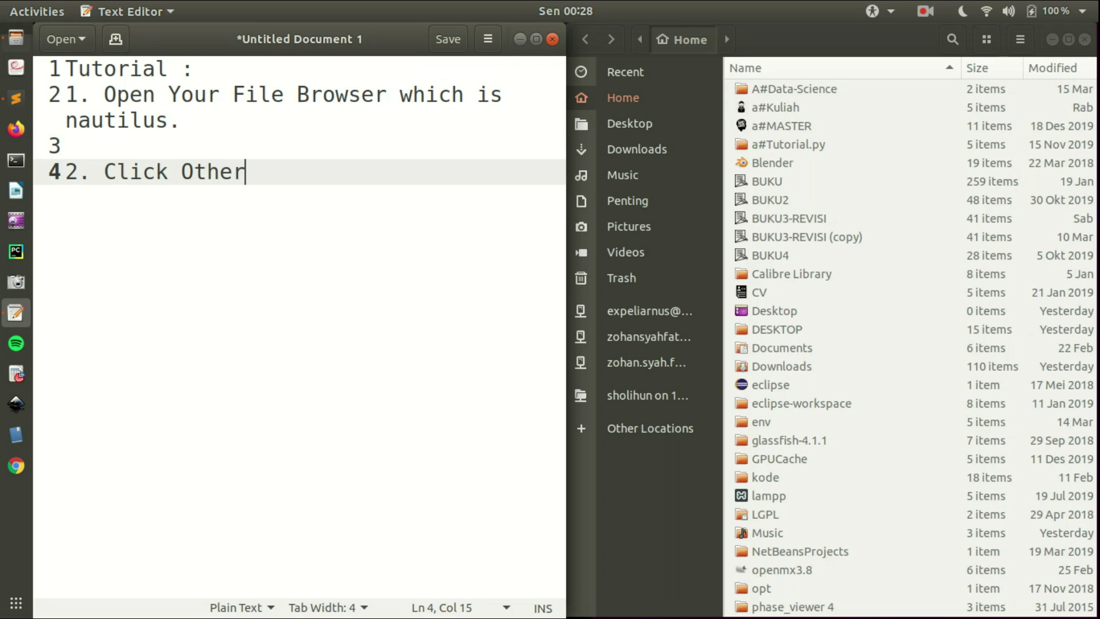
pyautogui.write(' Locations.')
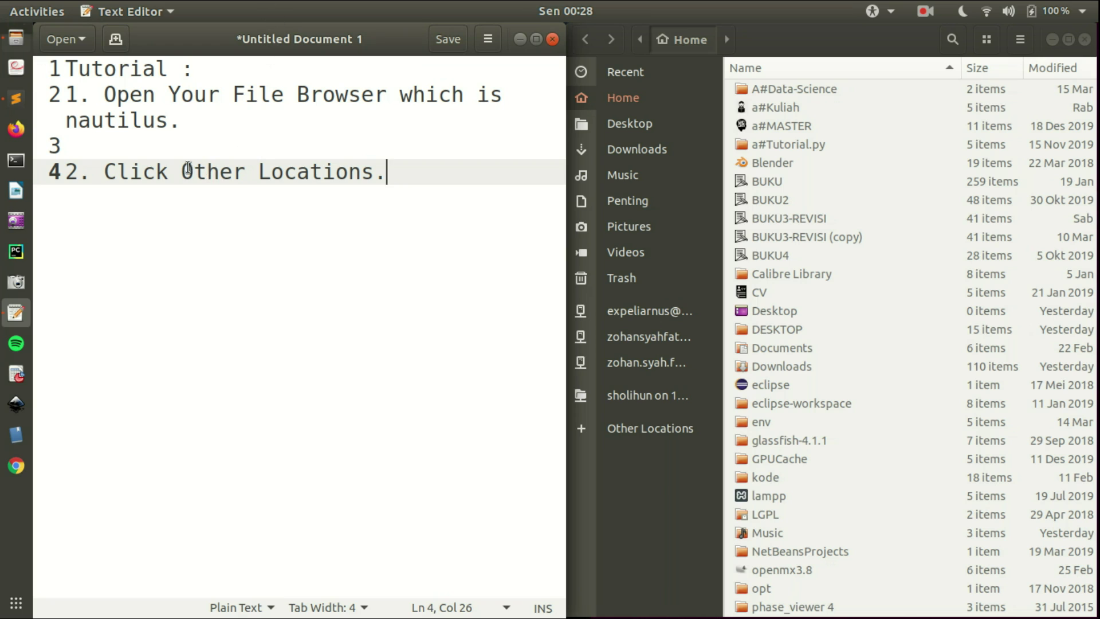
# Highlight the words "Other Locations" in item 2, and show Other Locations in the file browser.
pyautogui.moveTo(181, 167); pyautogui.dragTo(380, 170)
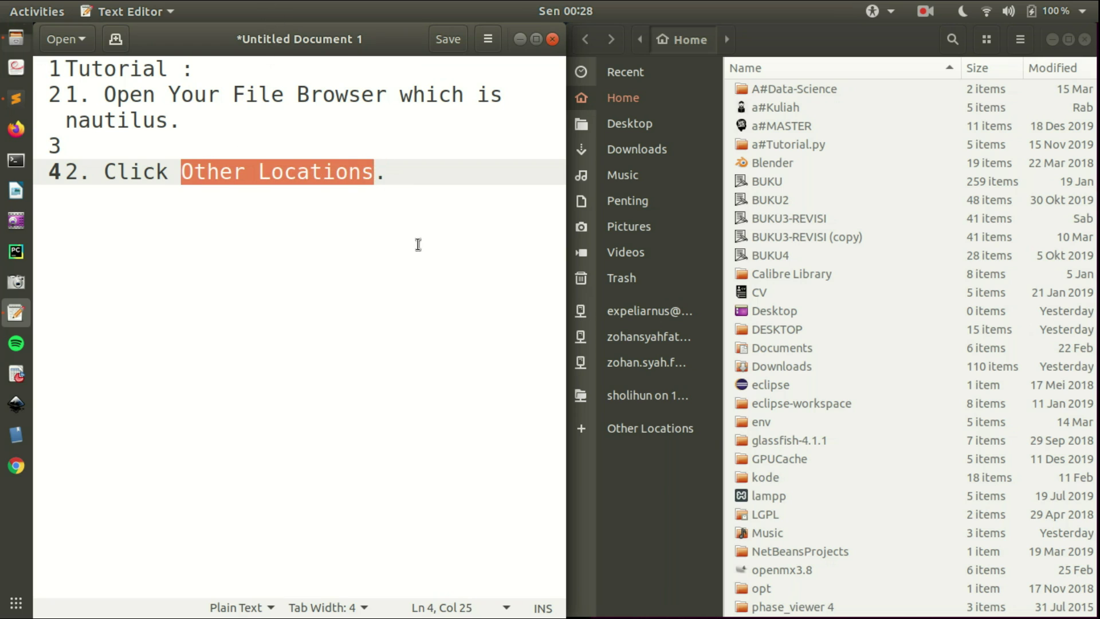
pyautogui.click(418, 244)
pyautogui.click(629, 436)
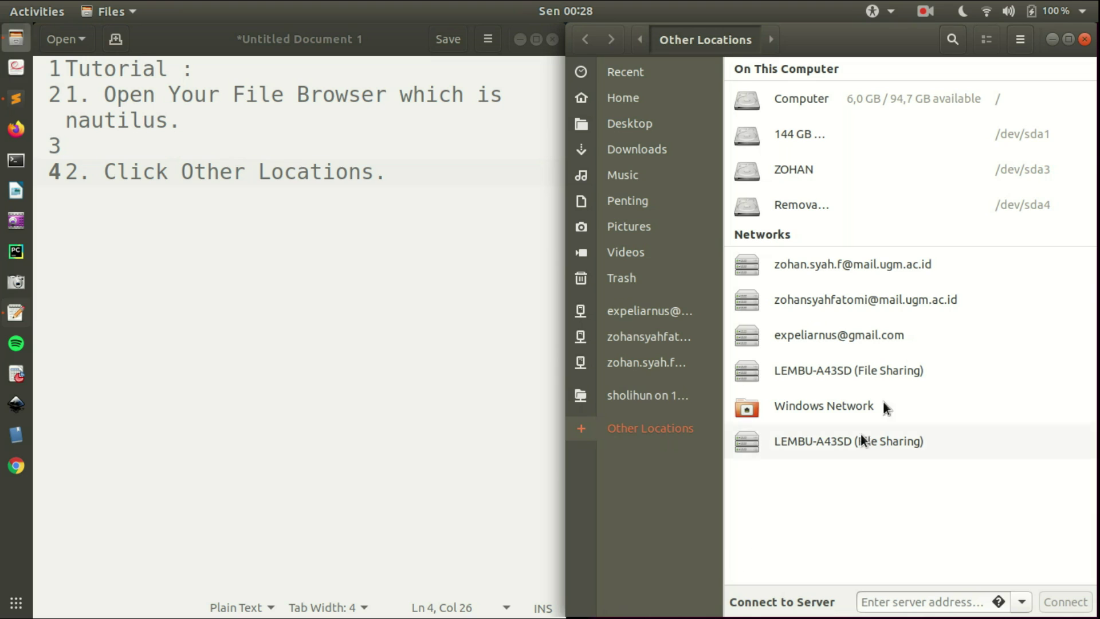
# Below item 2, add the indented note "- It shows that the third partis partitions is".
pyautogui.click(396, 183)
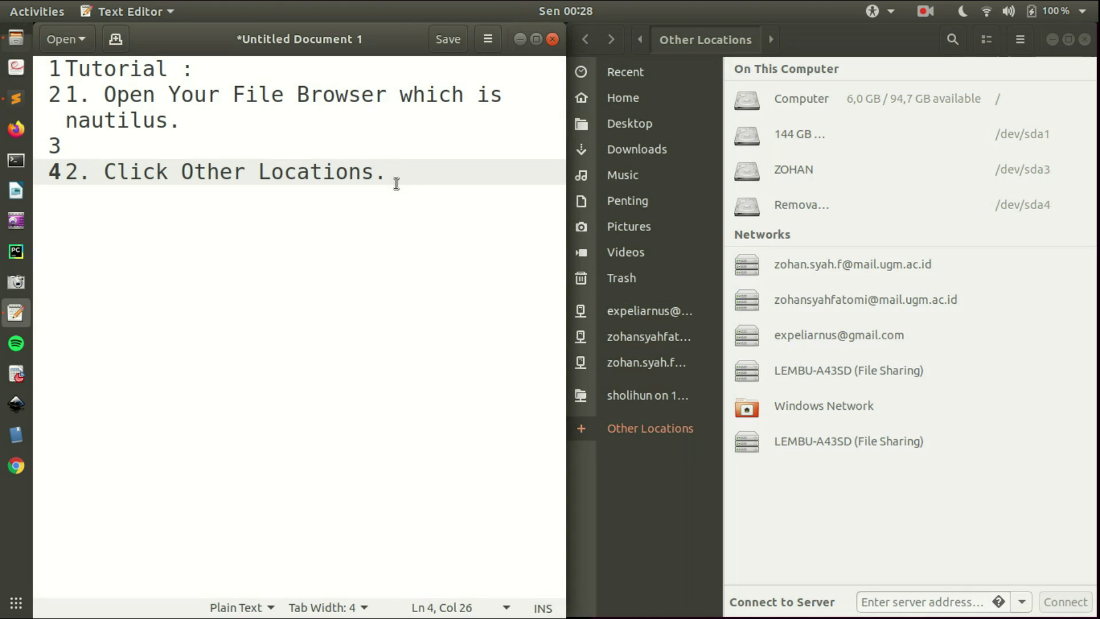
pyautogui.press('Return')
pyautogui.press('Tab')
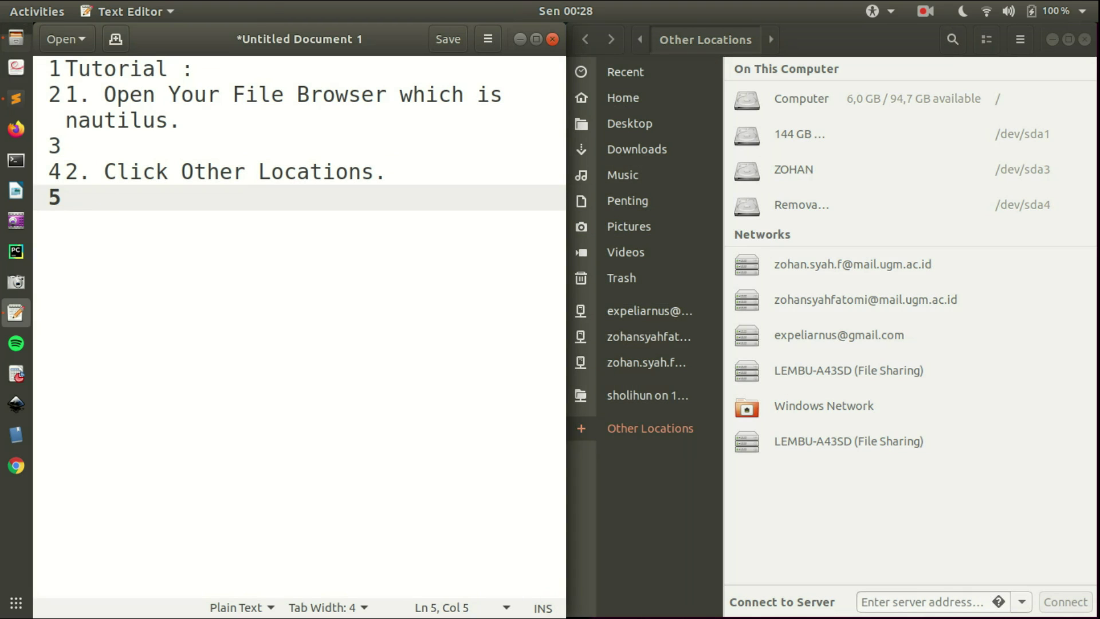
pyautogui.write('- It s')
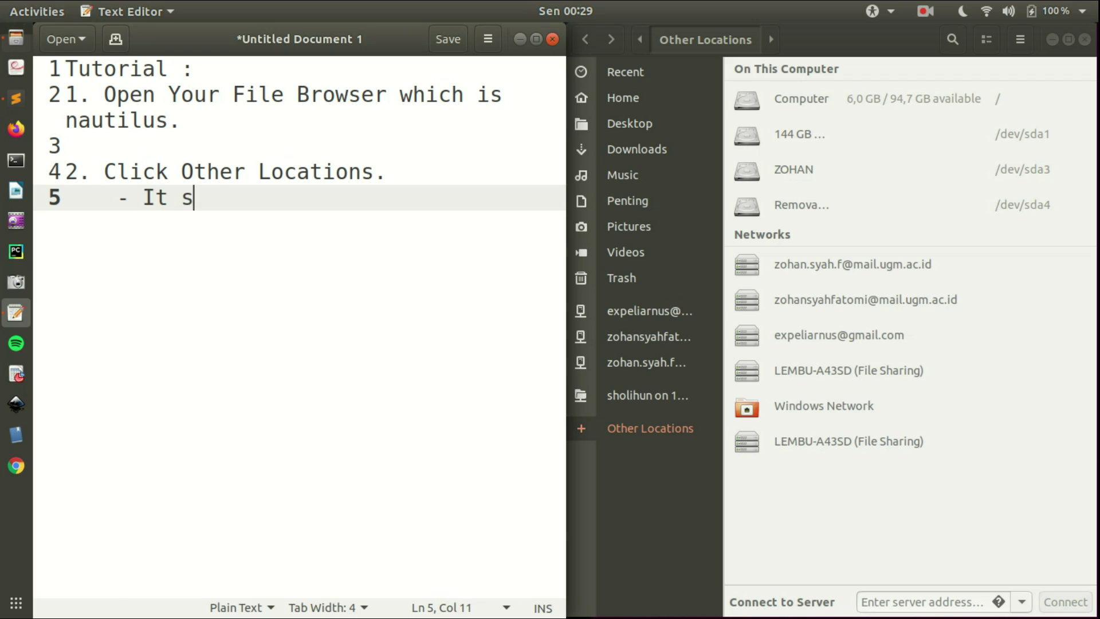
pyautogui.write('hows t')
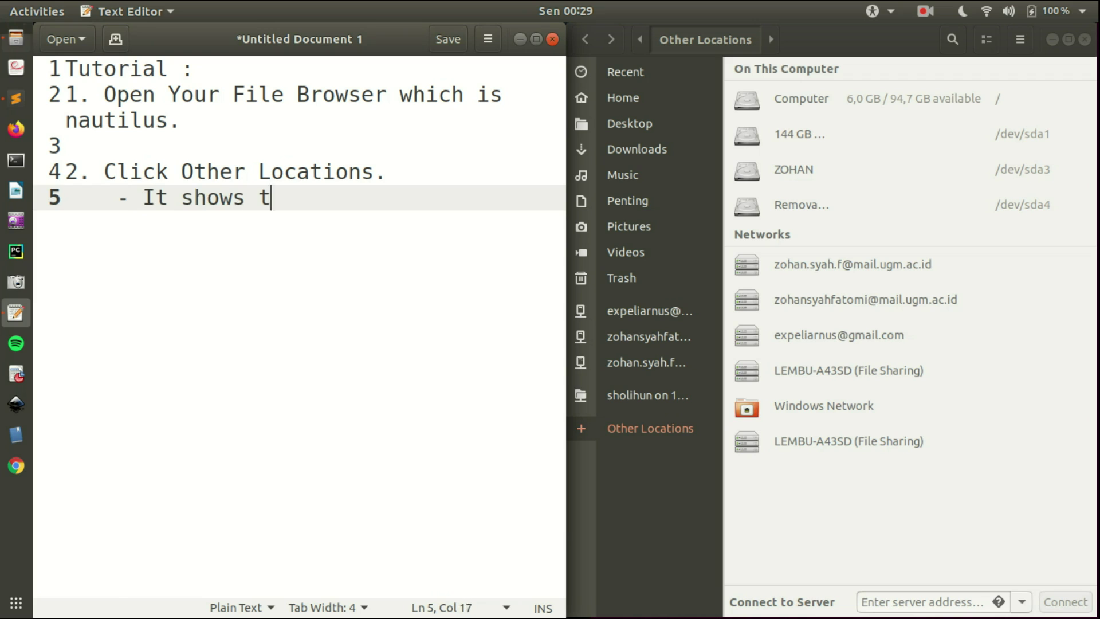
pyautogui.write('hat the')
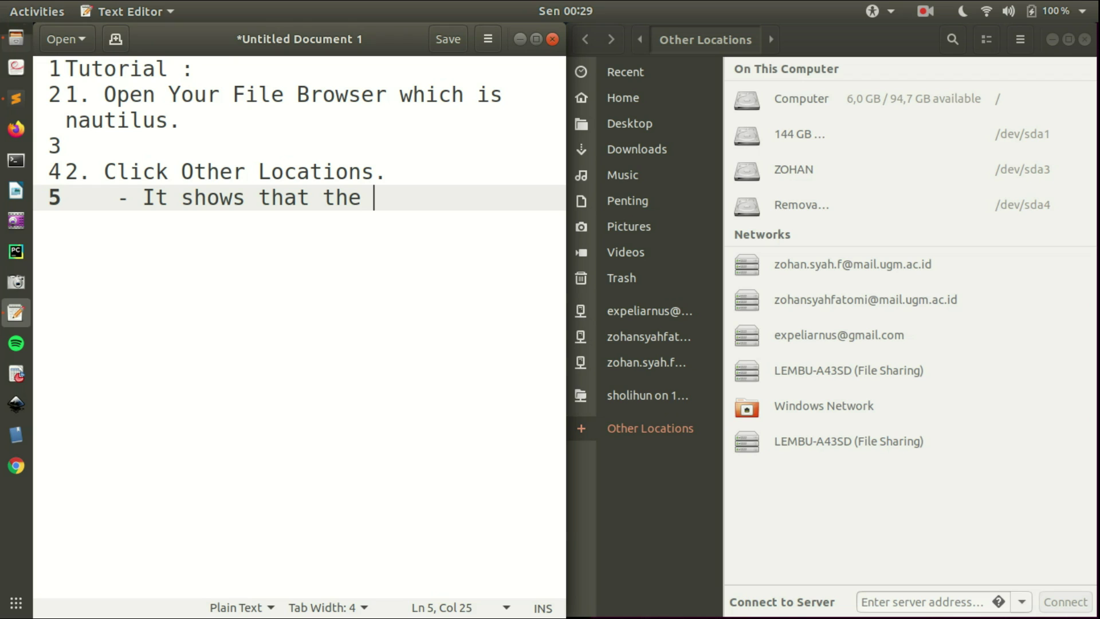
pyautogui.write('third parties')
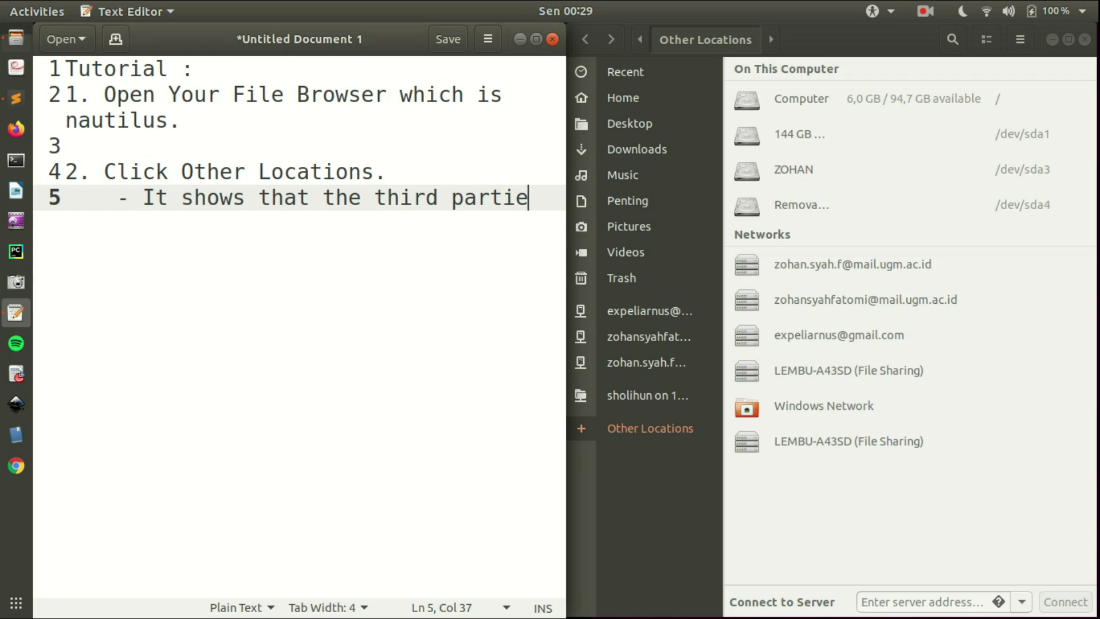
pyautogui.press('BackSpace')
pyautogui.press('BackSpace')
pyautogui.write('s partio')
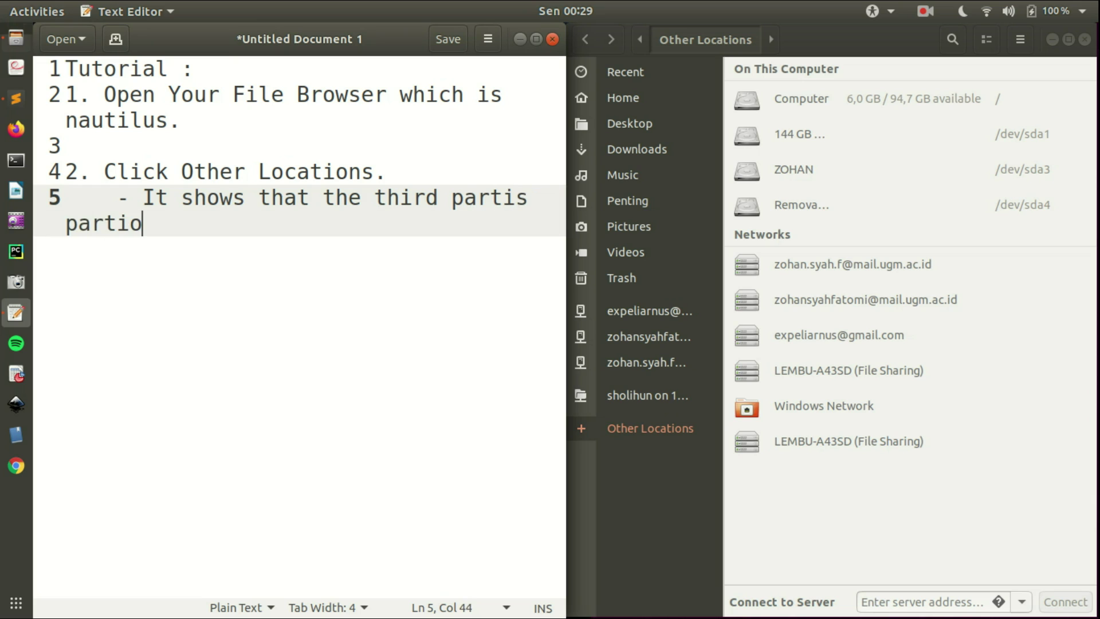
pyautogui.press('BackSpace')
pyautogui.write('tions is')
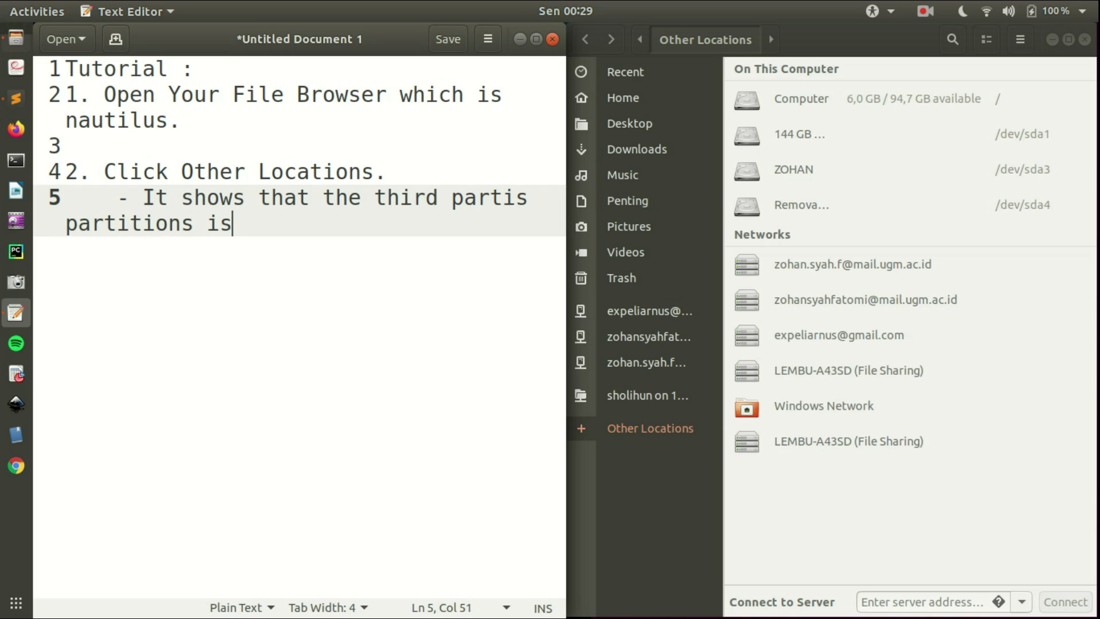
# Finish the indented note so that it ends with "isn't mounthed automatically.".
pyautogui.press('BackSpace')
pyautogui.write('n')
pyautogui.press('Return')
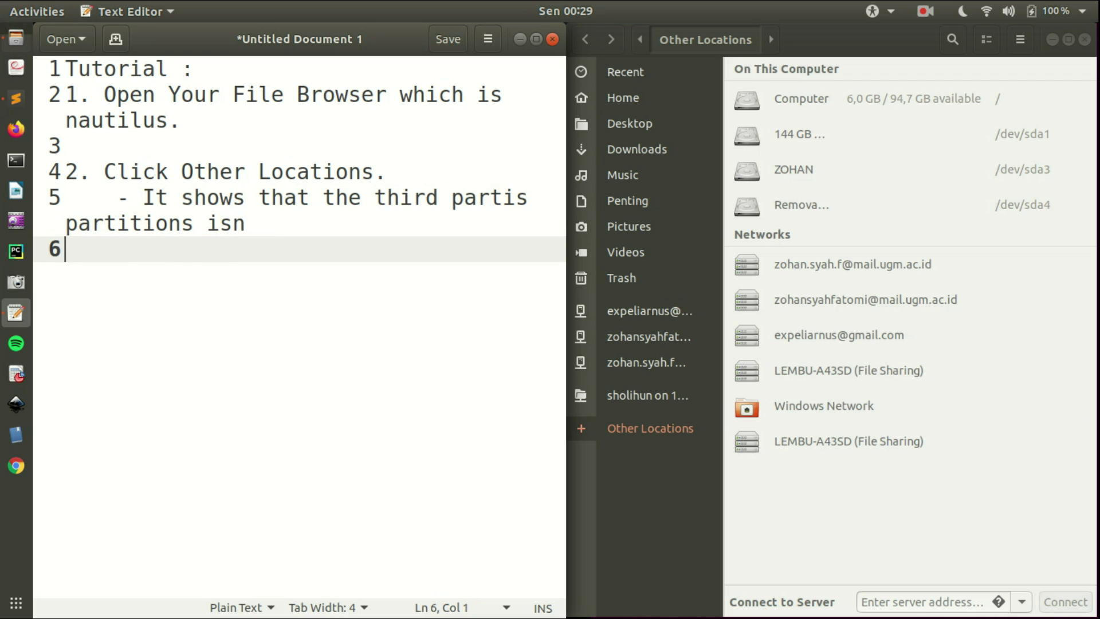
pyautogui.press('BackSpace')
pyautogui.write("'t ")
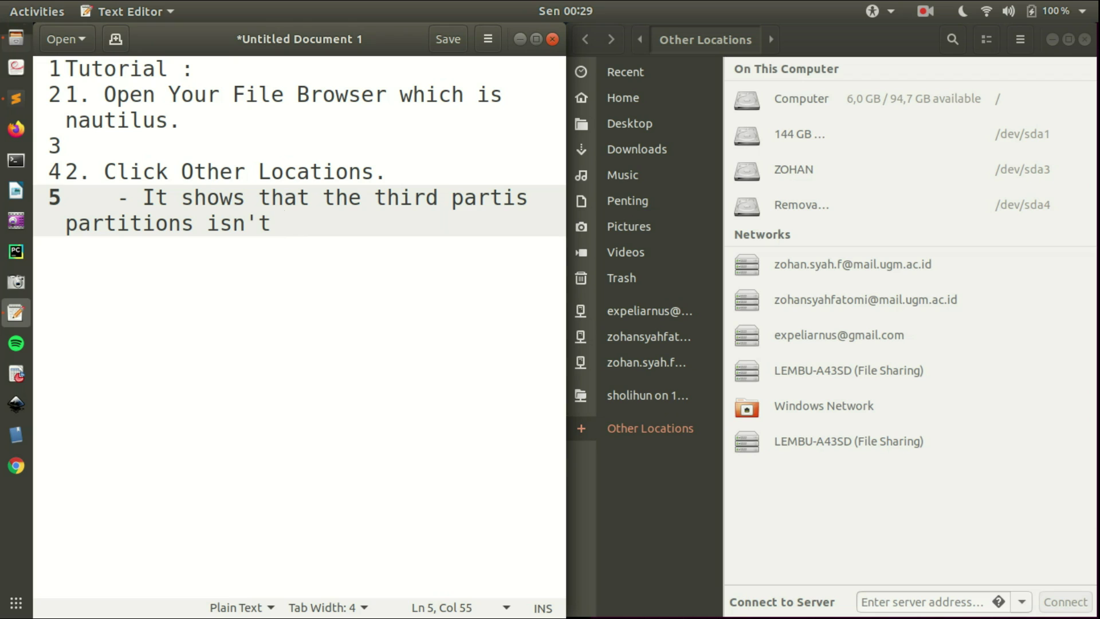
pyautogui.write('mounthed')
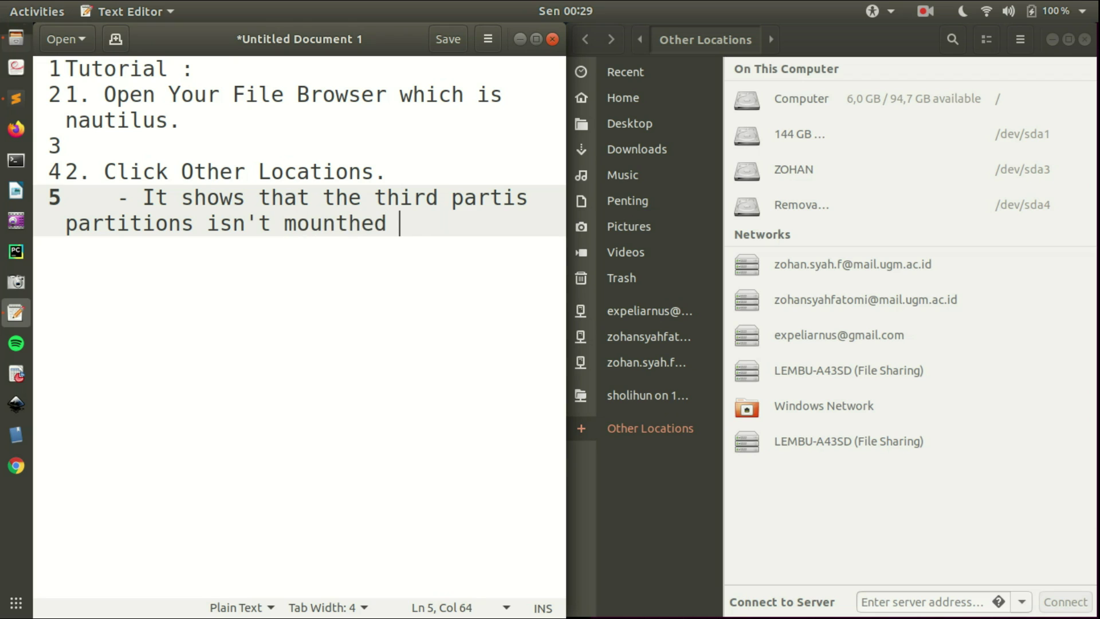
pyautogui.write(' automa')
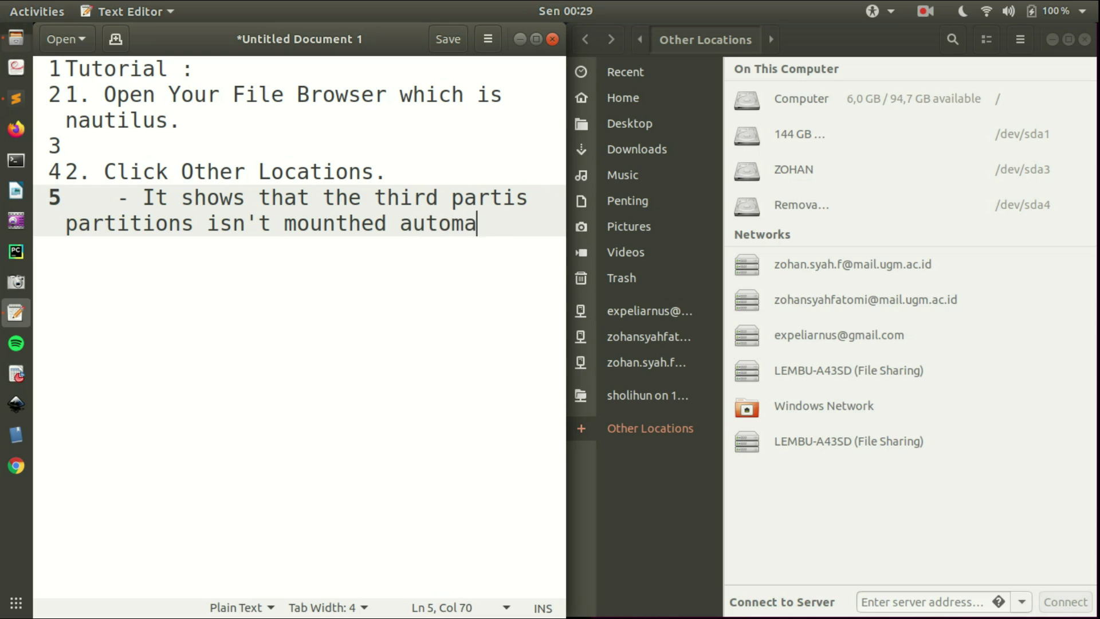
pyautogui.write('tically.')
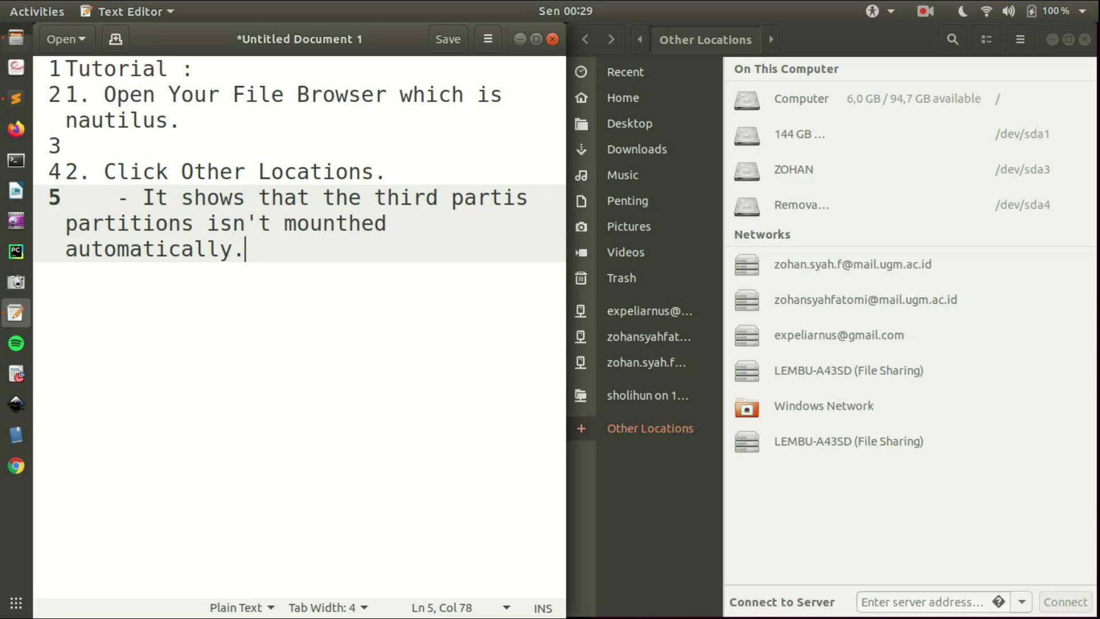
# After a blank line, begin item 3 with "3. Well, what you have to do is press".
pyautogui.press('Return')
pyautogui.press('Return')
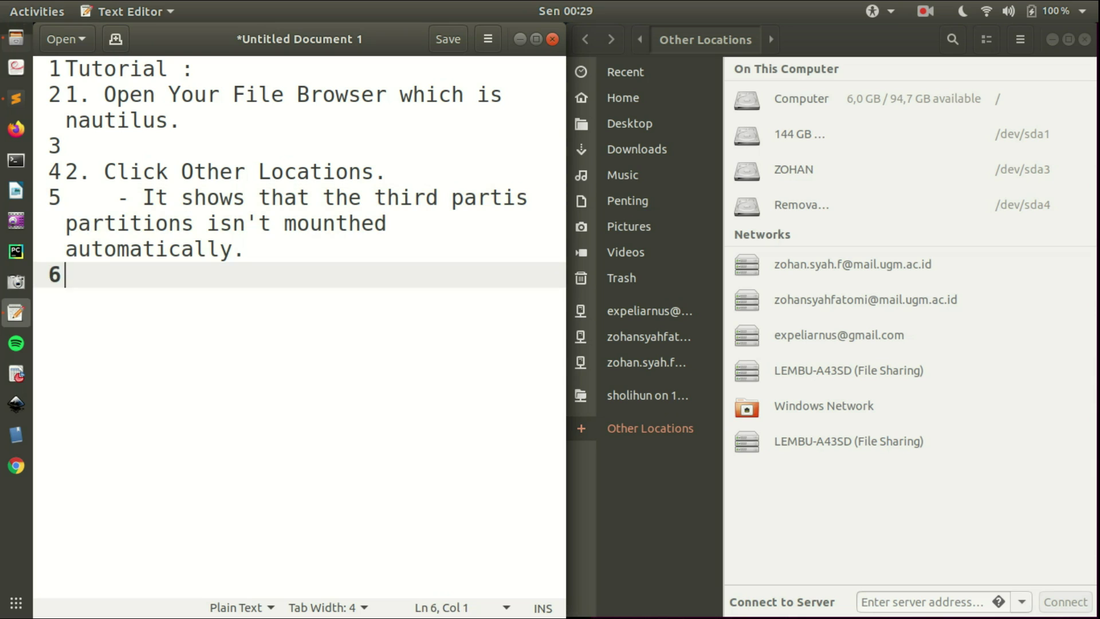
pyautogui.write('3. Well,')
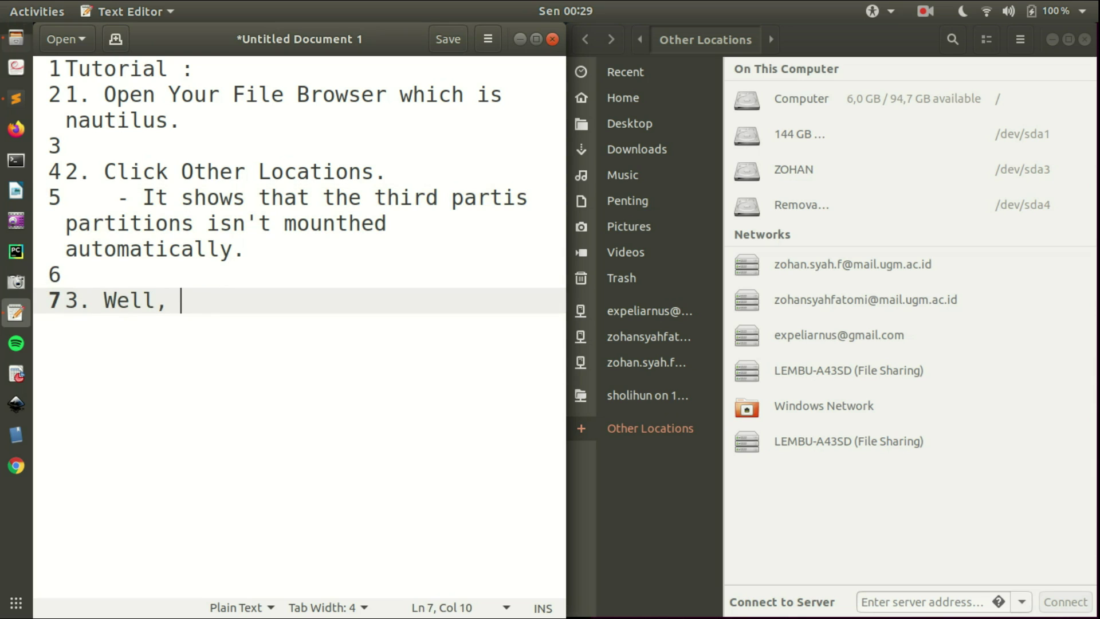
pyautogui.write(' what ')
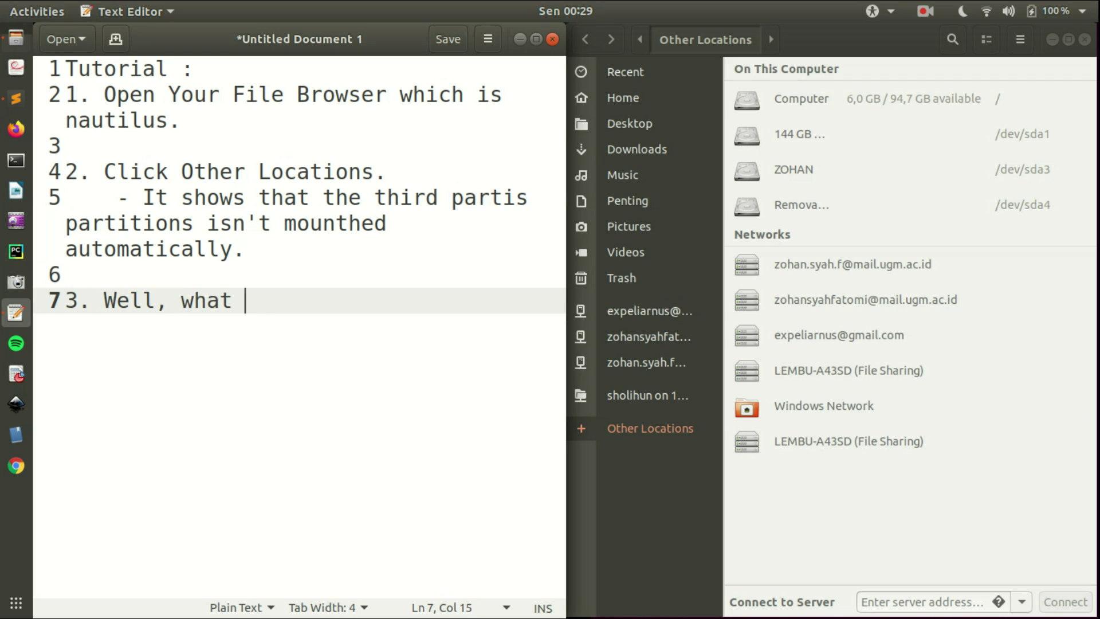
pyautogui.write('you have to do is ')
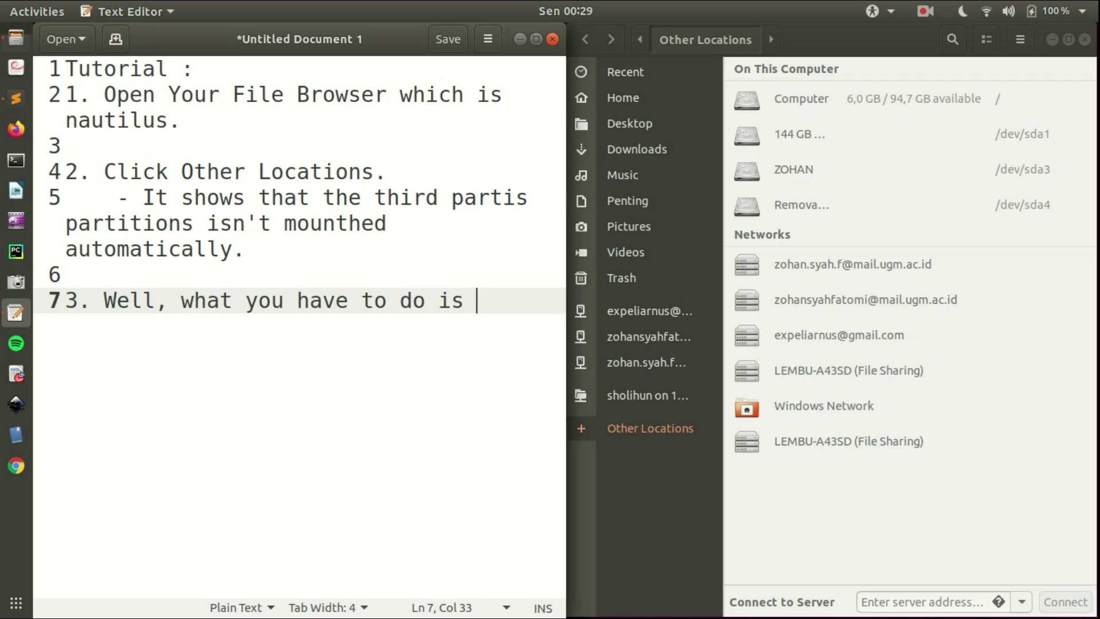
pyautogui.write('press ')
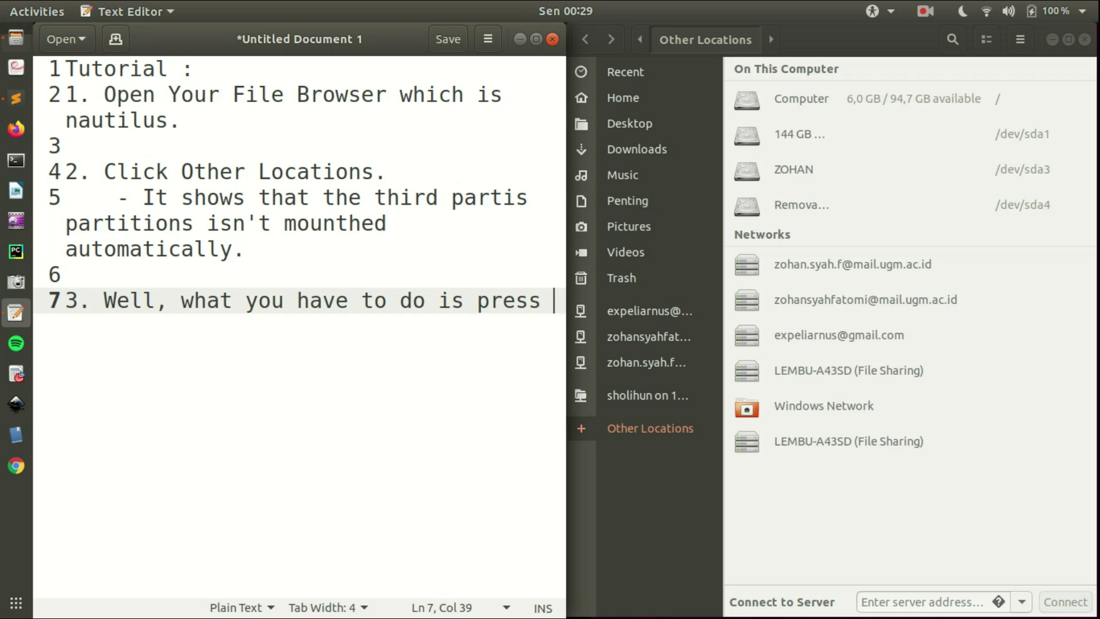
# Continue item 3 with the text "[SUPER BUTTON] and type 'Disk'".
pyautogui.write('[S')
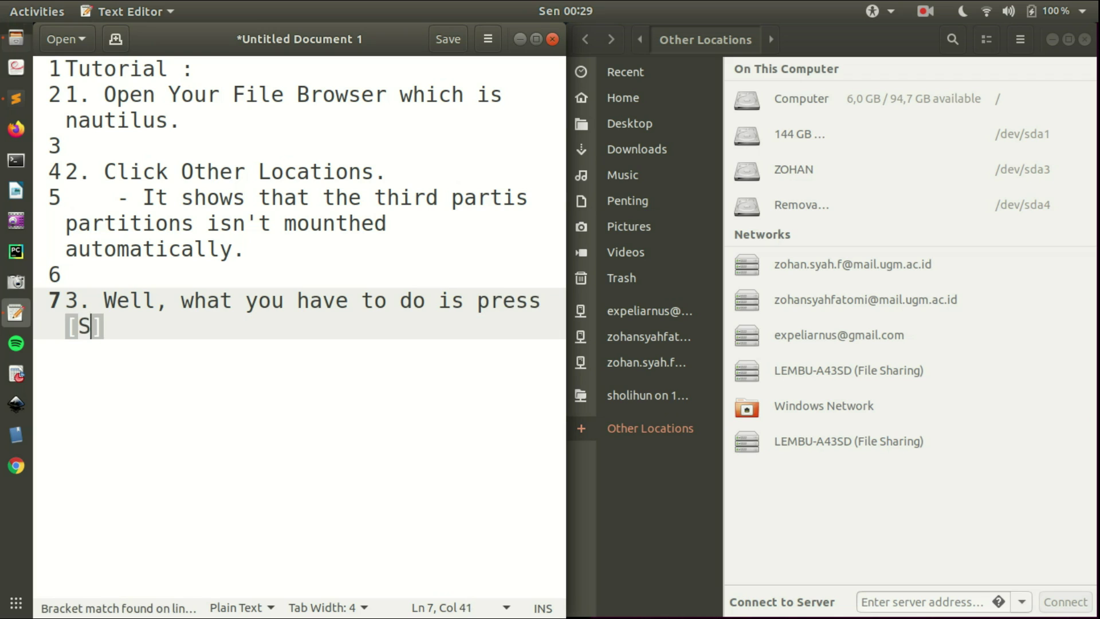
pyautogui.write('UER')
pyautogui.press('BackSpace')
pyautogui.press('BackSpace')
pyautogui.write('PER ')
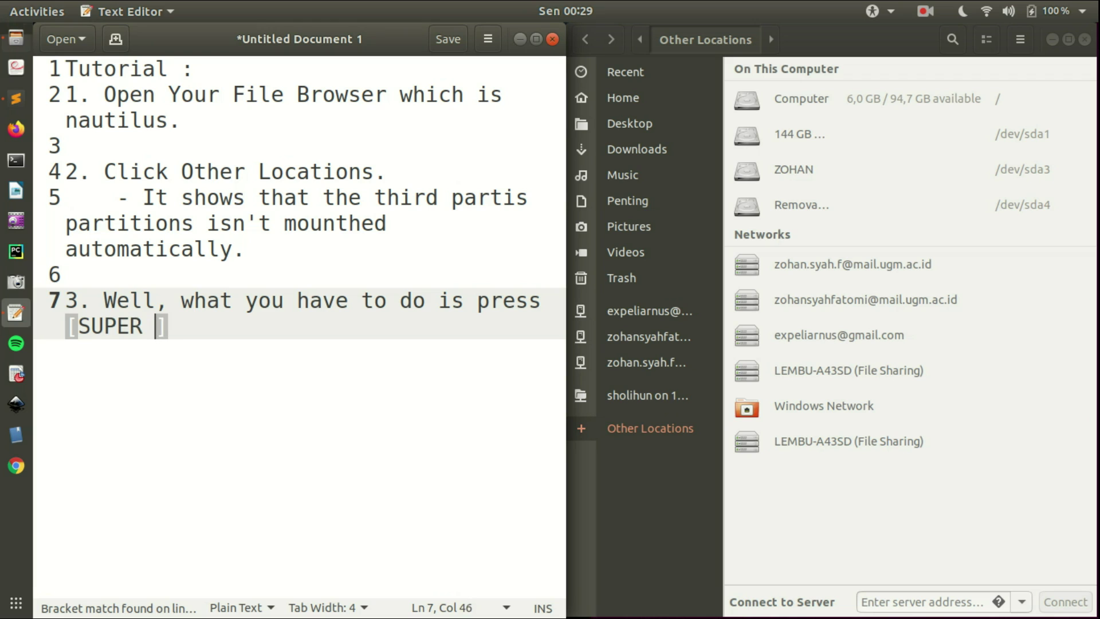
pyautogui.write('BUTTON]')
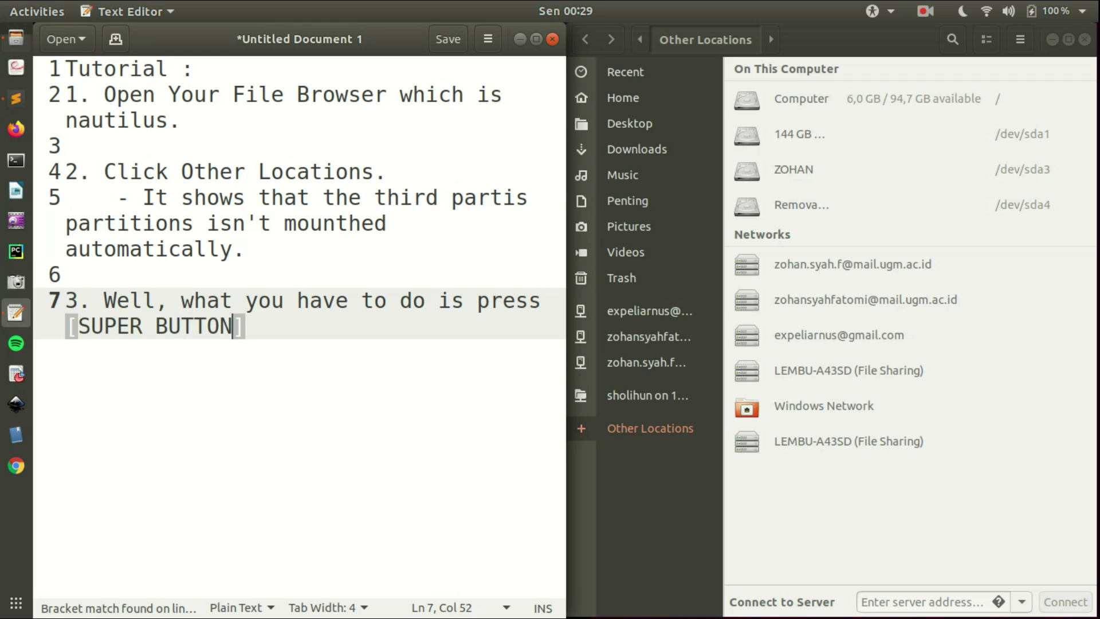
pyautogui.write(' and type d')
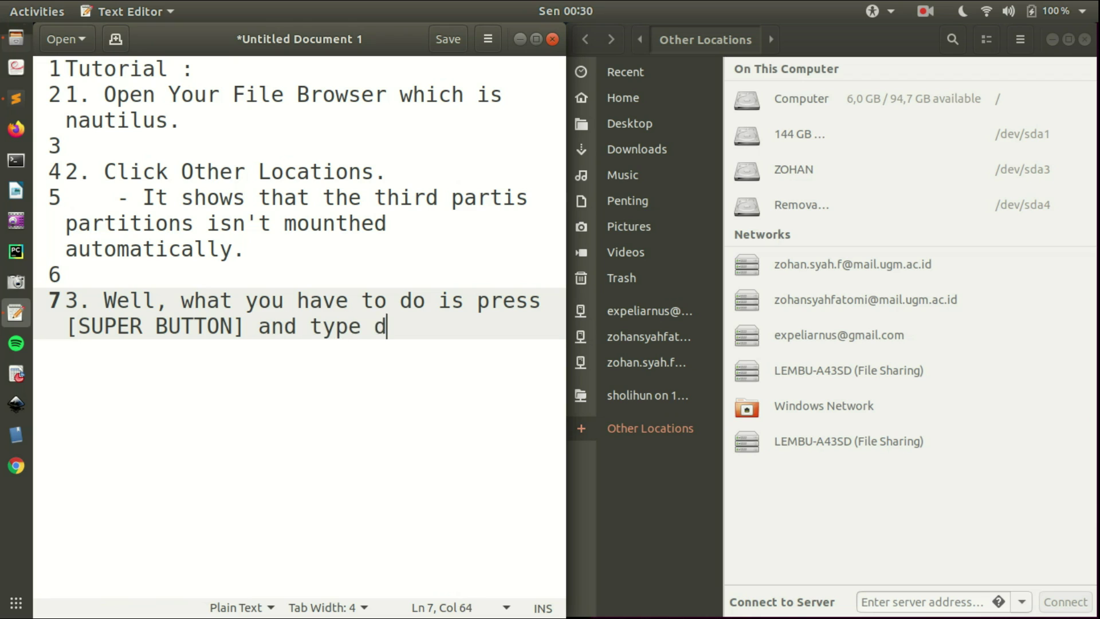
pyautogui.press('BackSpace')
pyautogui.write("'Disk")
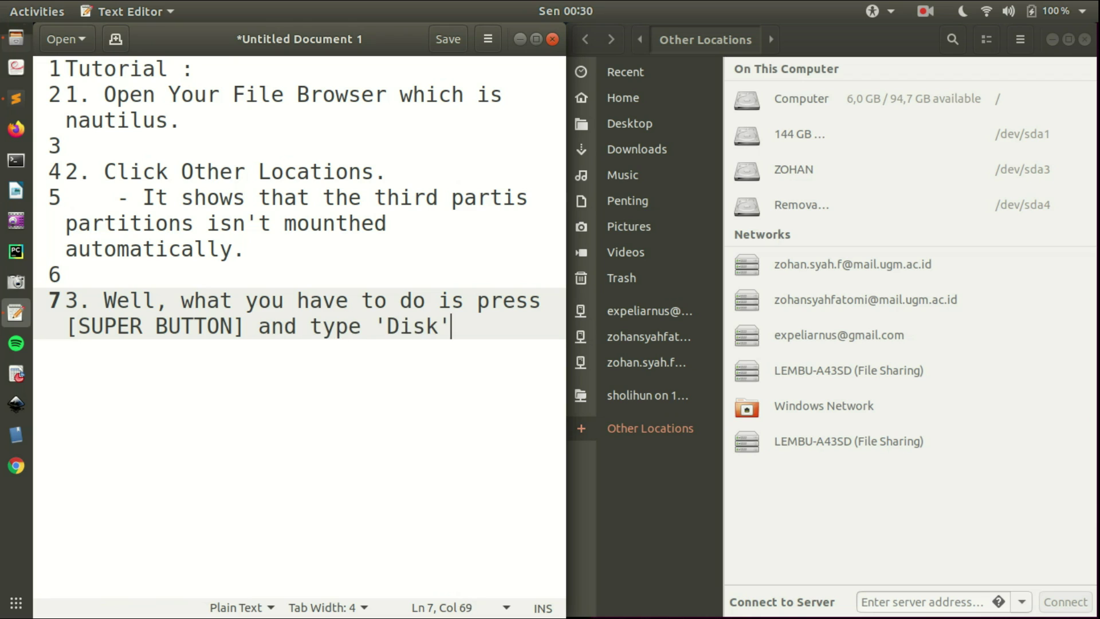
# Search the system for "disk", open the Disks utility and place its window beside the tutorial document.
pyautogui.press('super')
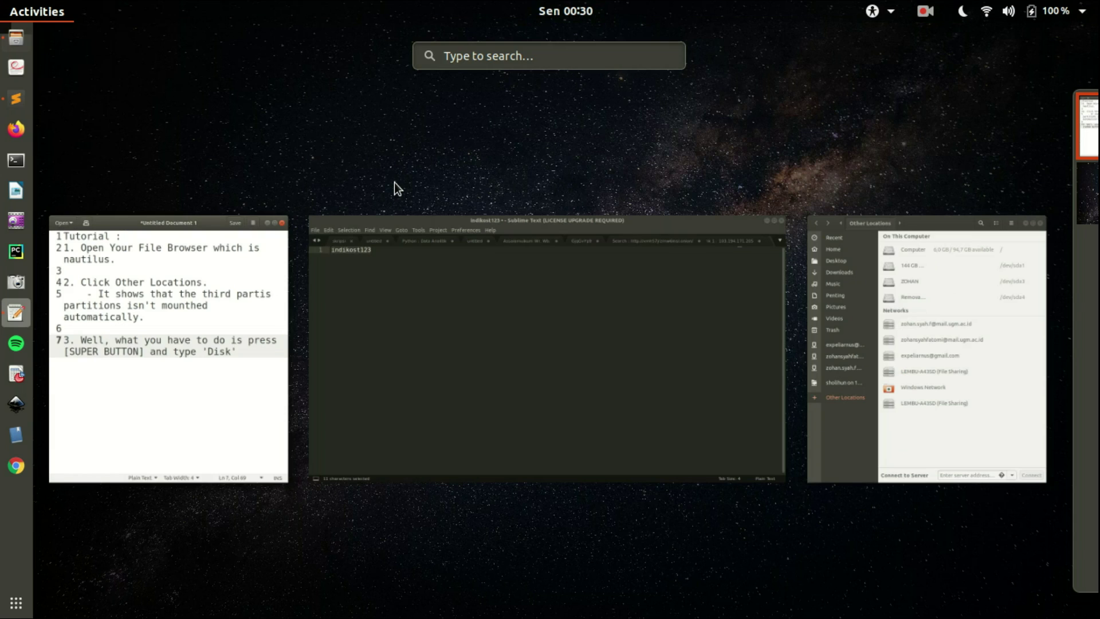
pyautogui.write('dsik')
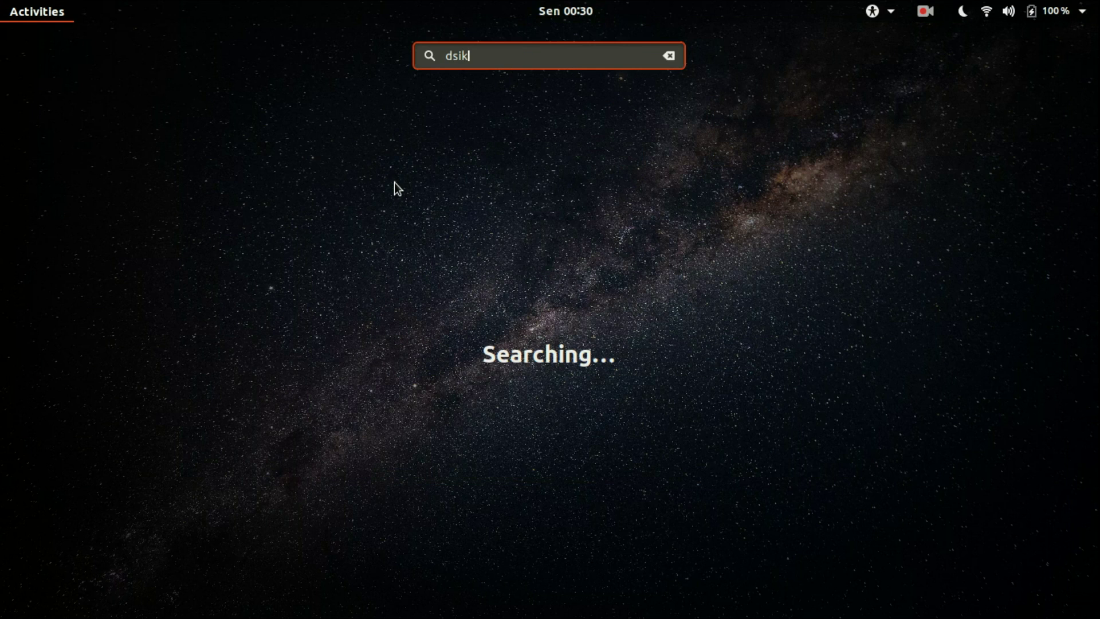
pyautogui.press('BackSpace')
pyautogui.press('BackSpace')
pyautogui.press('BackSpace')
pyautogui.write('isk')
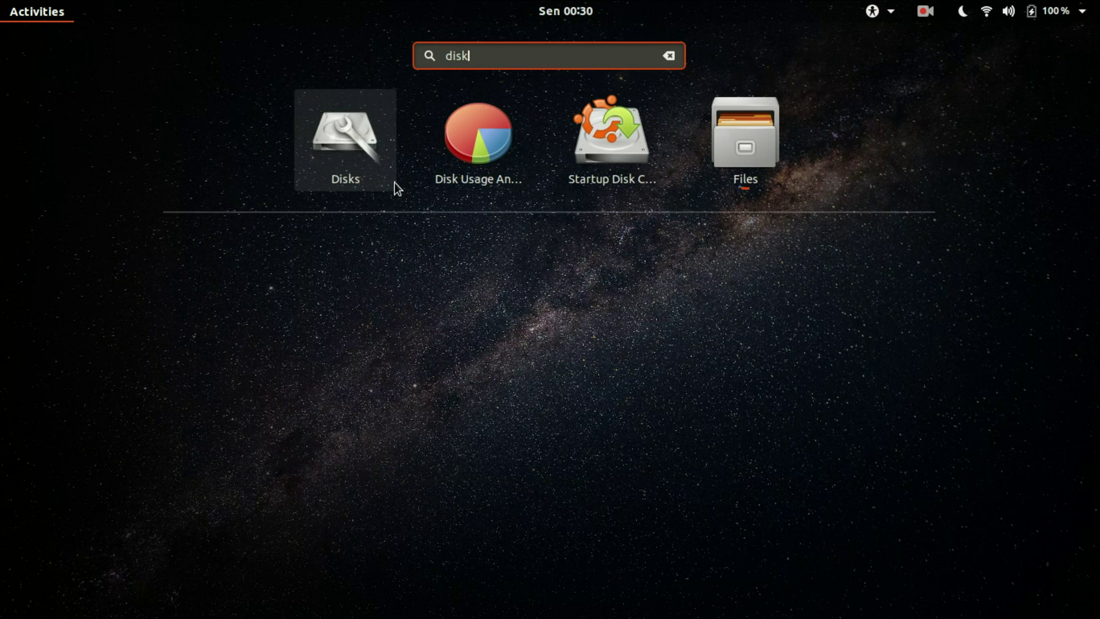
pyautogui.click(324, 150)
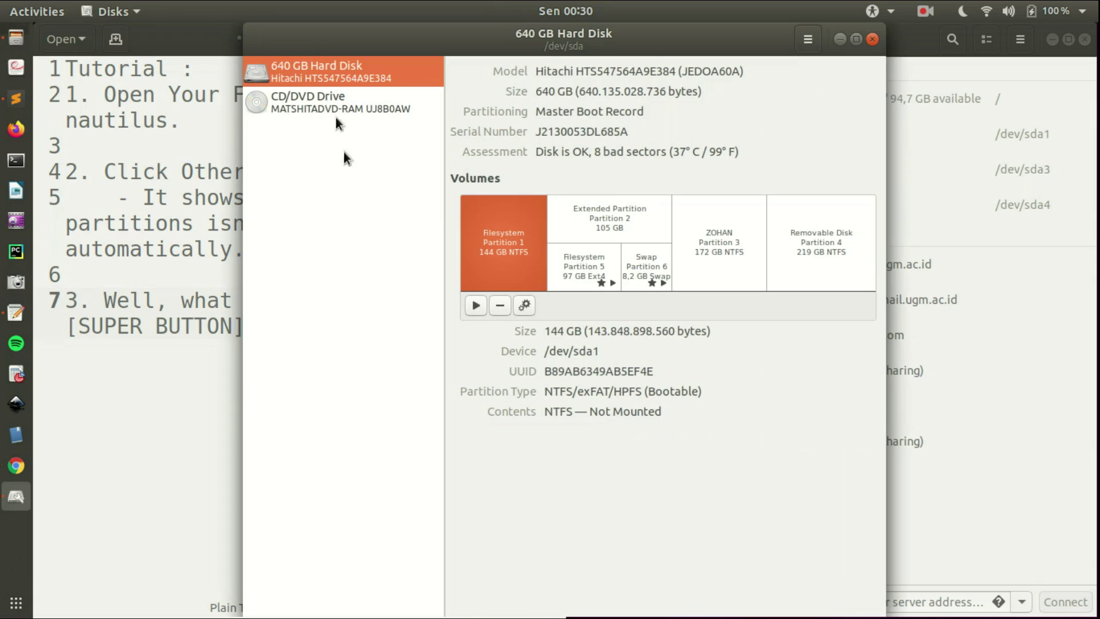
pyautogui.moveTo(500, 39); pyautogui.dragTo(809, 60)
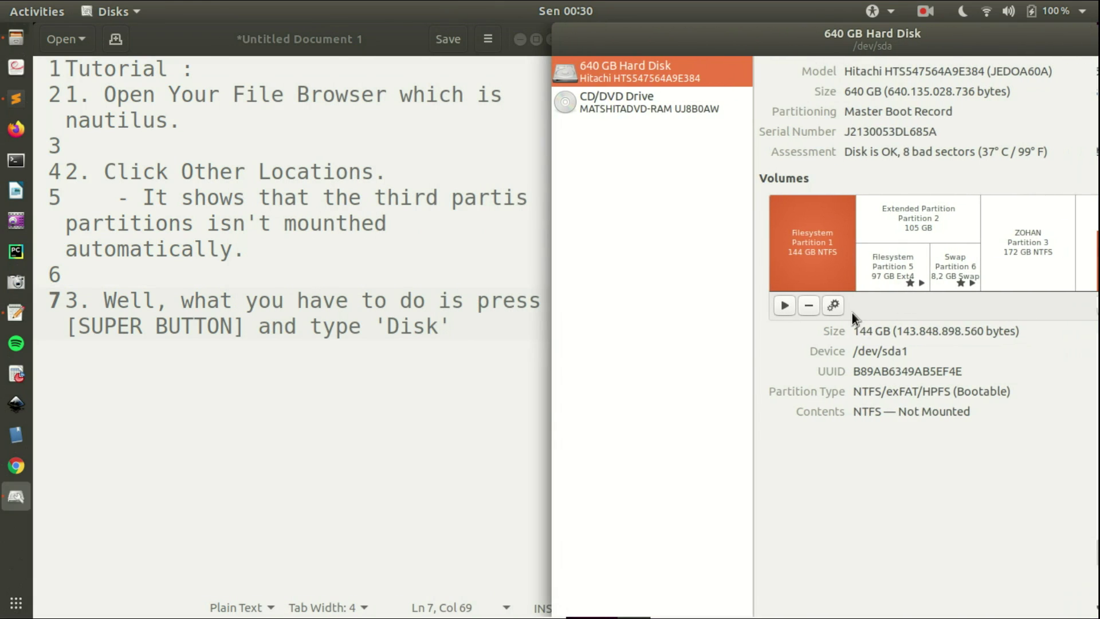
# After a blank line, add item 4 "4. Click the third party partitions." to the tutorial, and select Partition 3 in Disks.
pyautogui.click(453, 332)
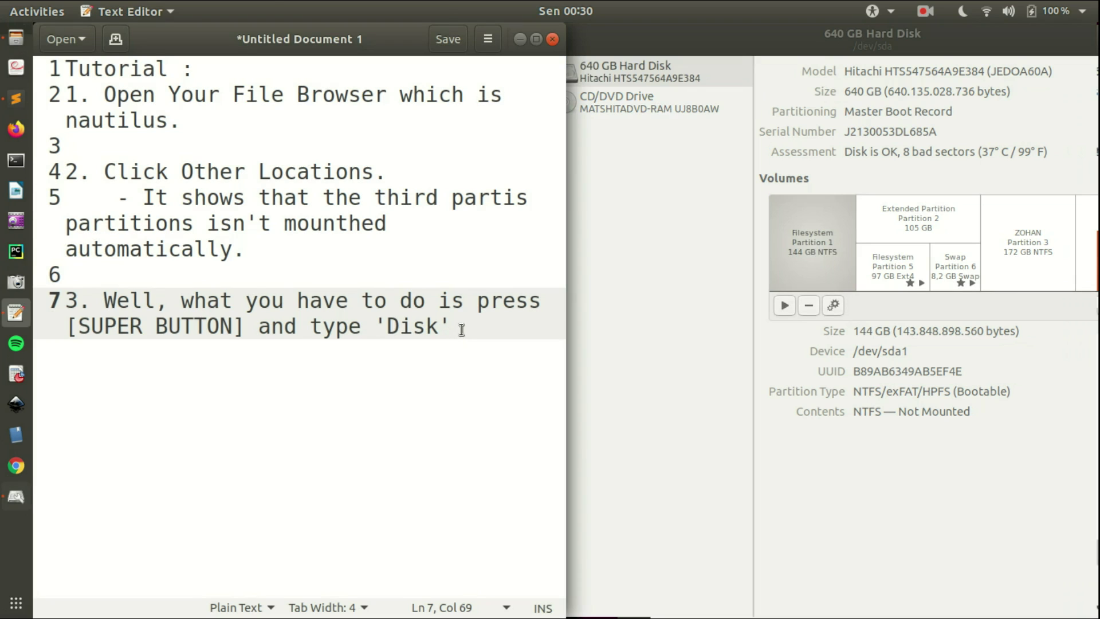
pyautogui.press('Return')
pyautogui.press('Return')
pyautogui.write('3.. Ckic')
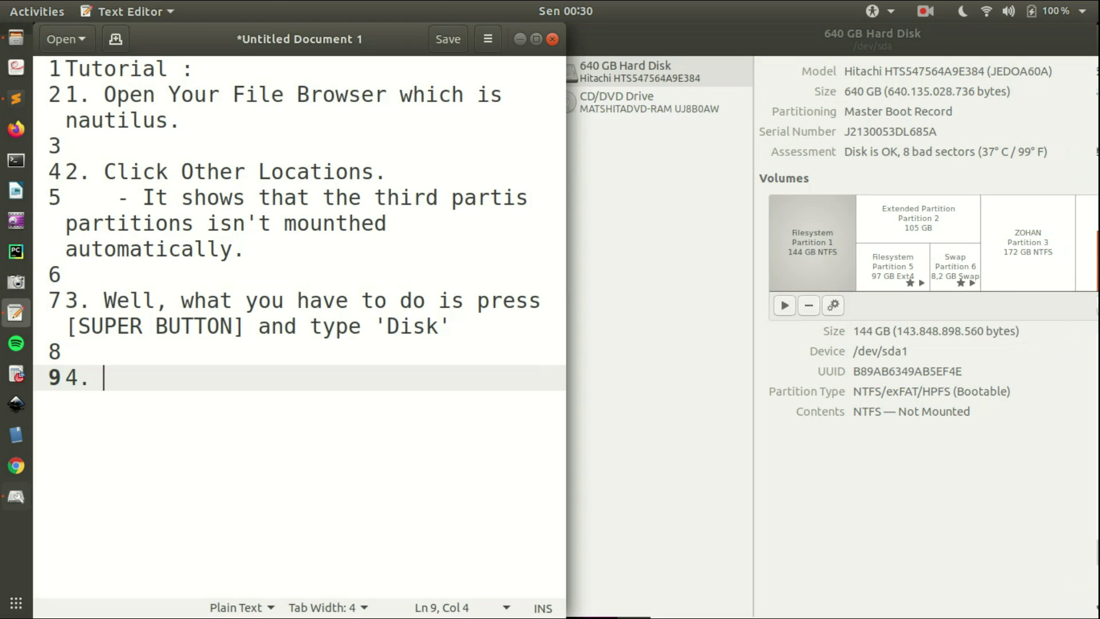
pyautogui.press('BackSpace')
pyautogui.press('BackSpace')
pyautogui.press('BackSpace')
pyautogui.write('lick the ')
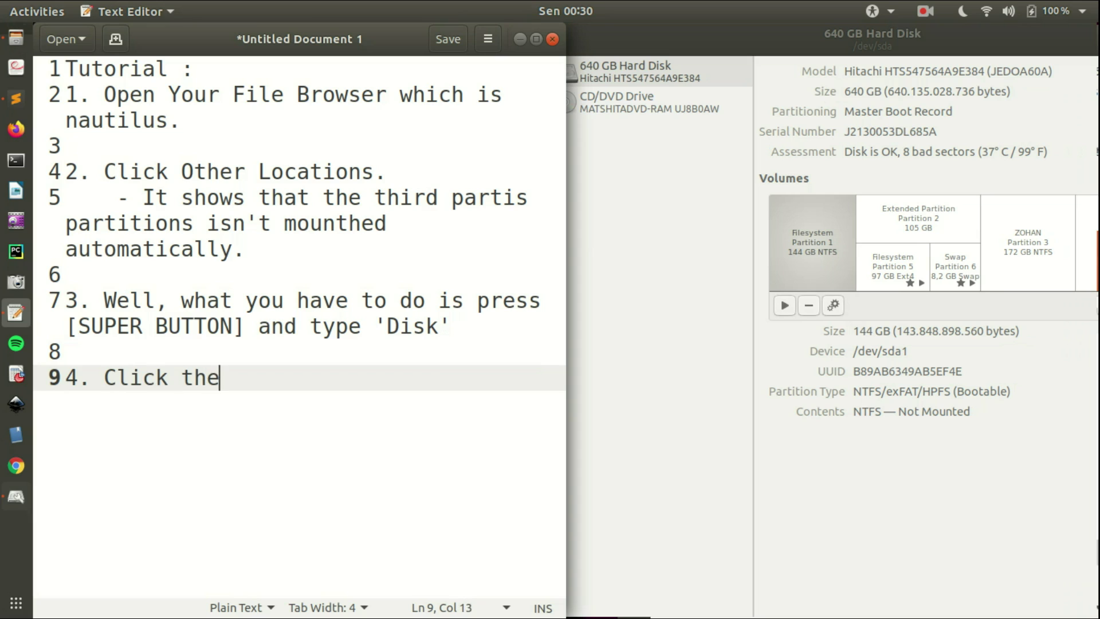
pyautogui.write('third ')
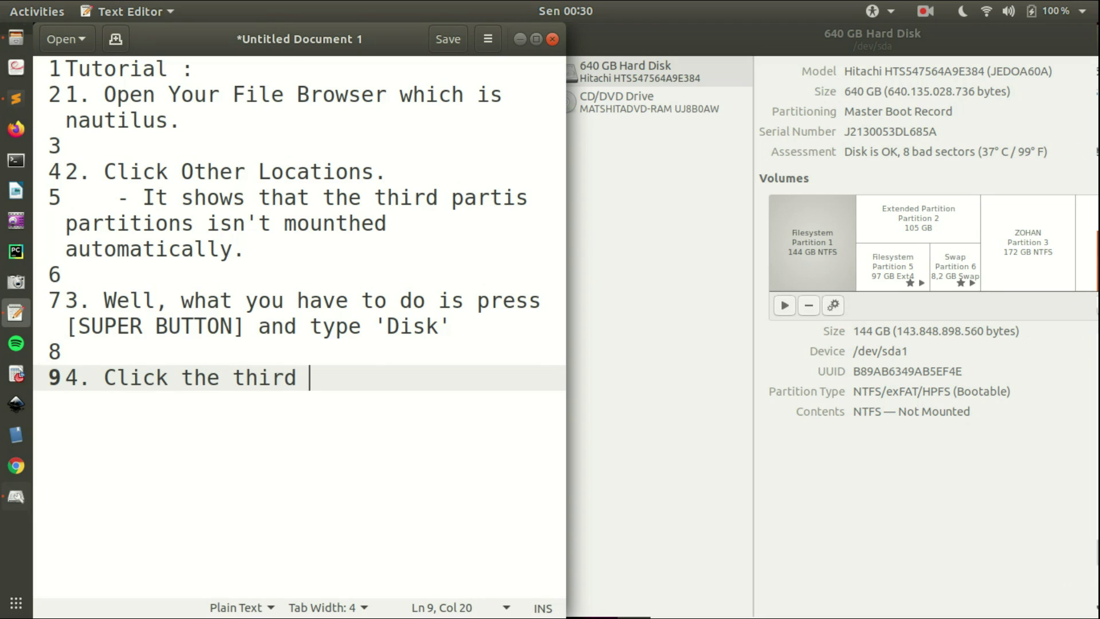
pyautogui.write('party ')
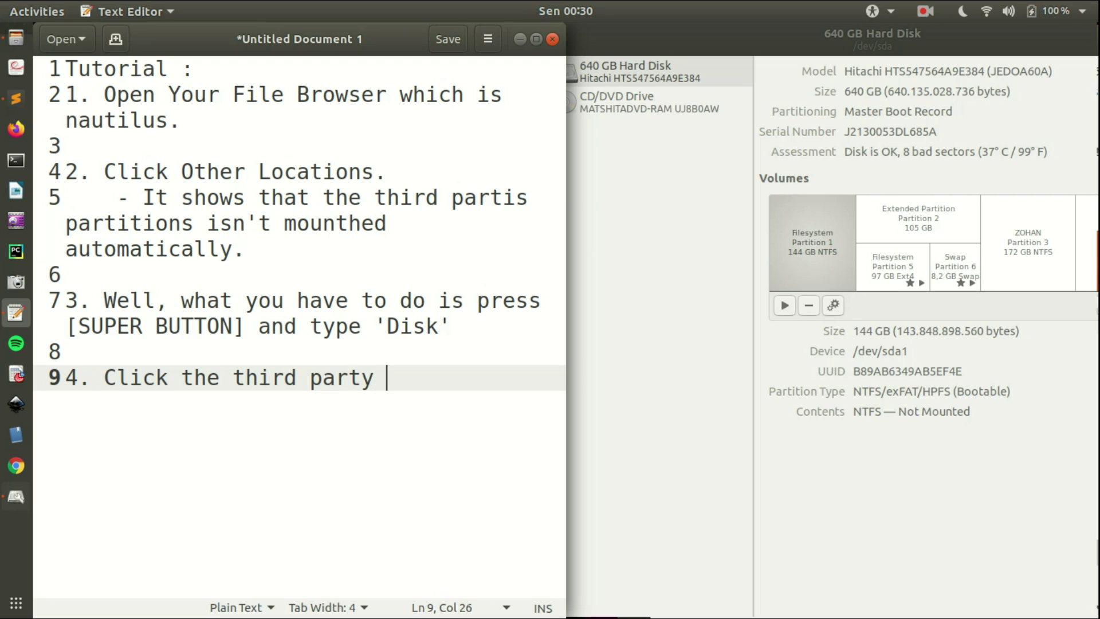
pyautogui.write('partitions.')
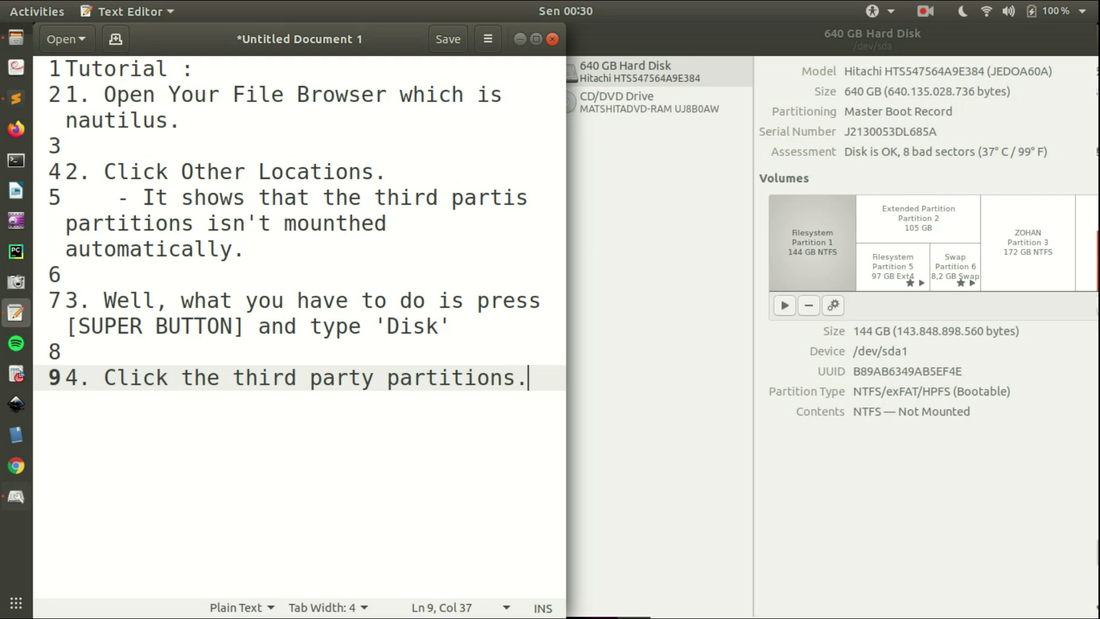
pyautogui.click(996, 234)
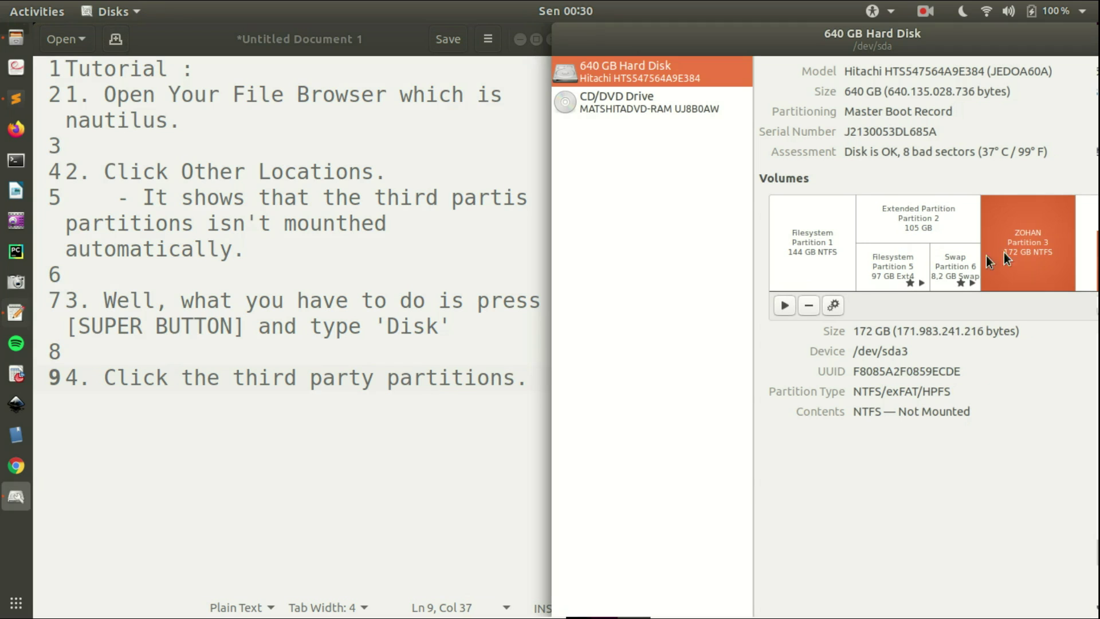
# In the tutorial document, leave a blank line and begin item 5 with "5. Click Configuration Button".
pyautogui.click(493, 400)
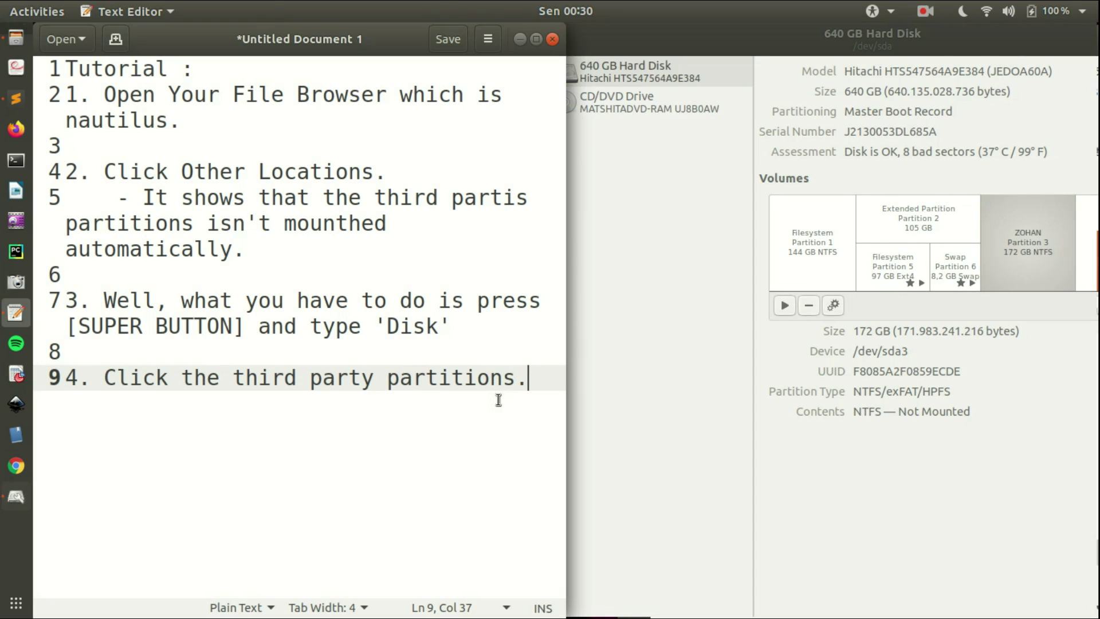
pyautogui.press('Return')
pyautogui.press('Return')
pyautogui.write('5. ')
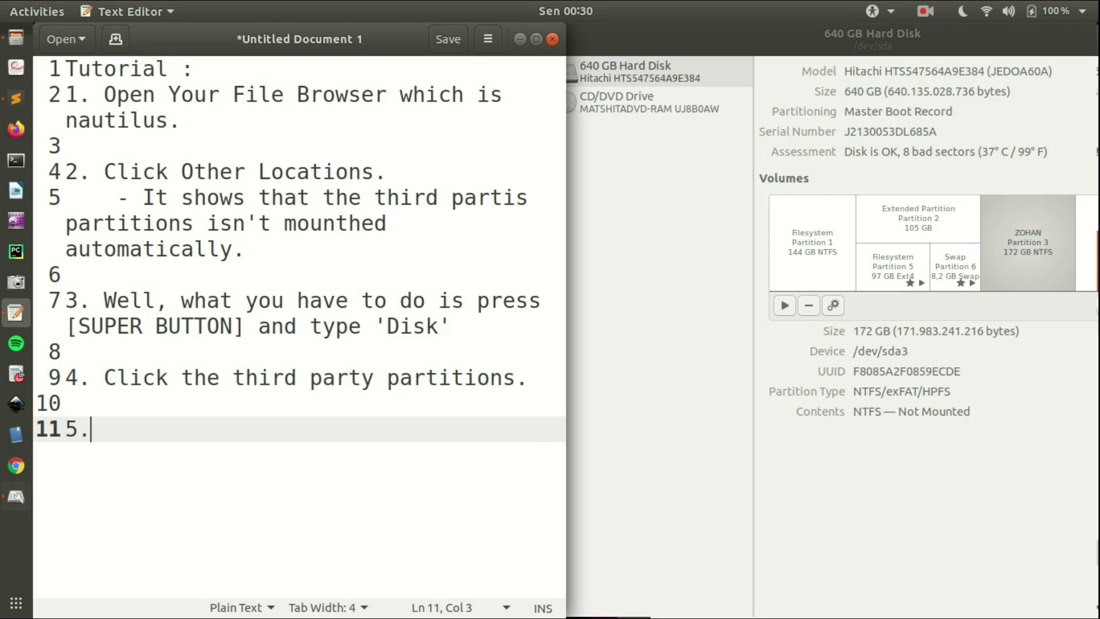
pyautogui.write('Click ')
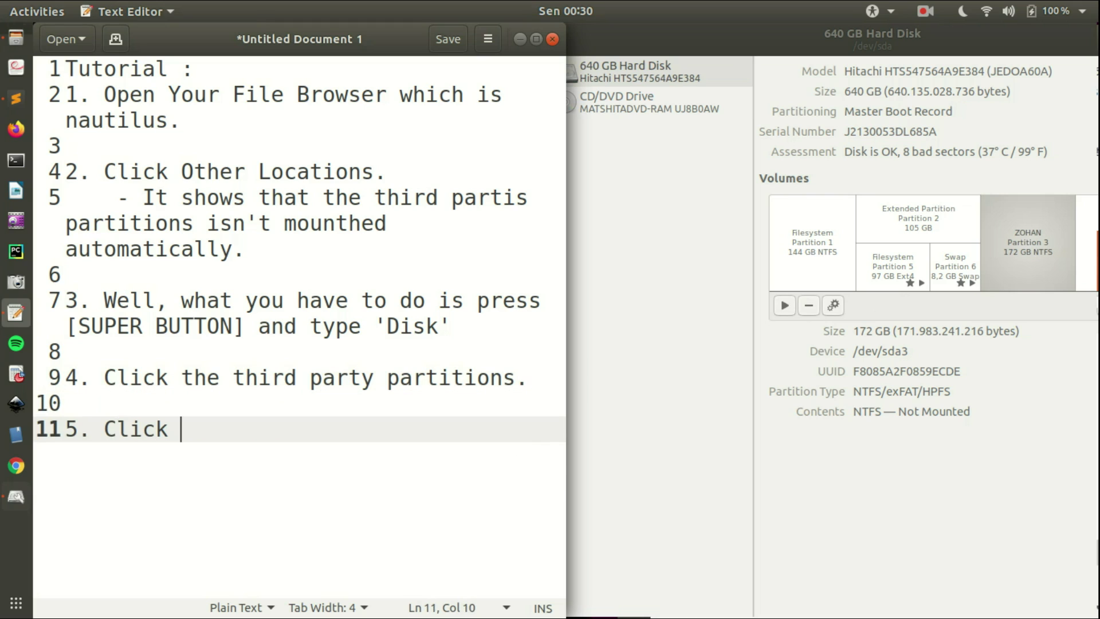
pyautogui.write('Configu')
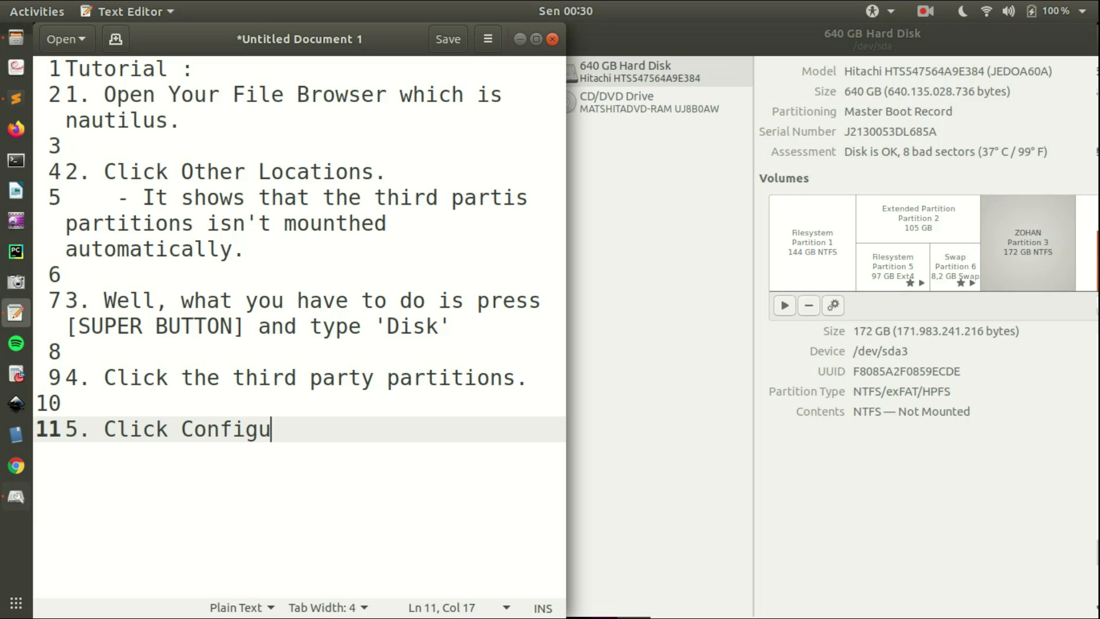
pyautogui.write('ration Button')
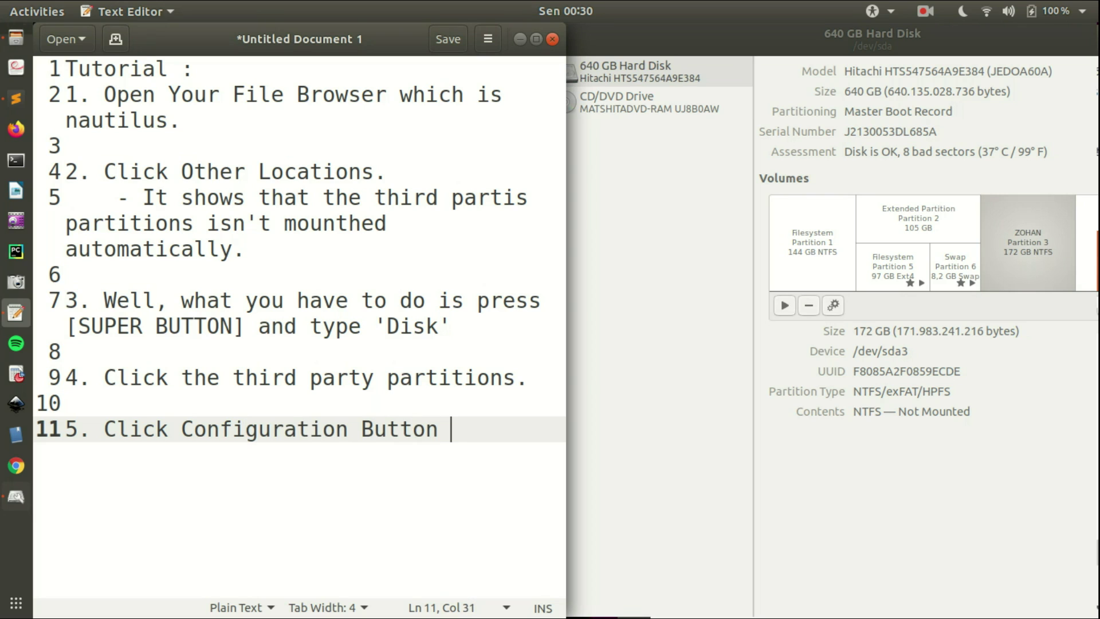
# Finish item 5 with "in the bottom (Carefull it is so small)." and briefly show the additional options of Partition 3 in Disks.
pyautogui.press('BackSpace')
pyautogui.write('in the bo')
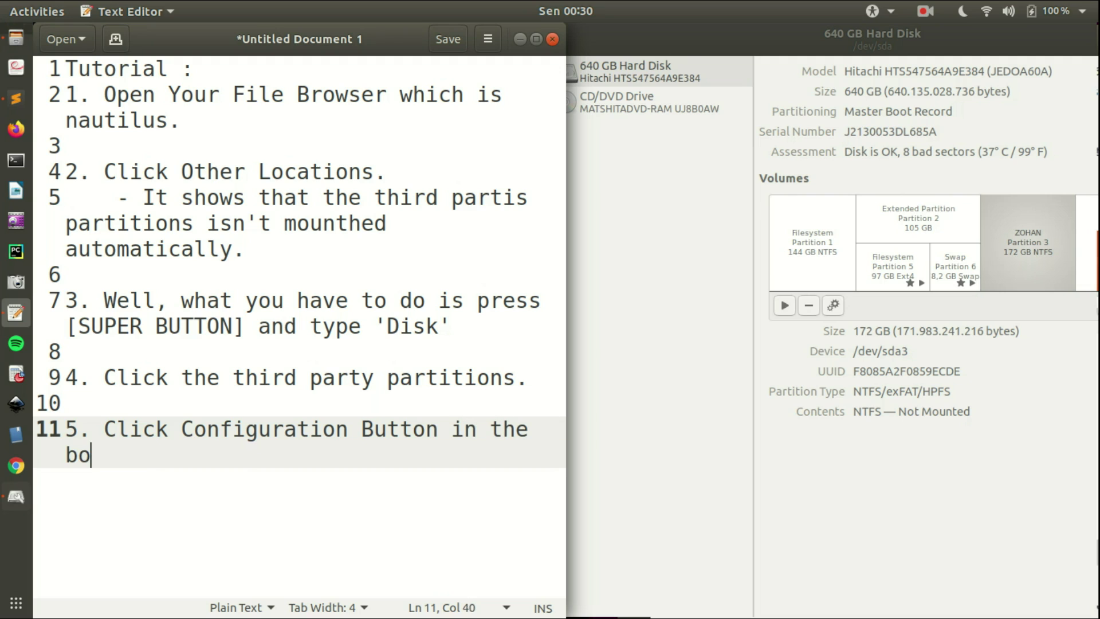
pyautogui.write('ttom (')
pyautogui.press('BackSpace')
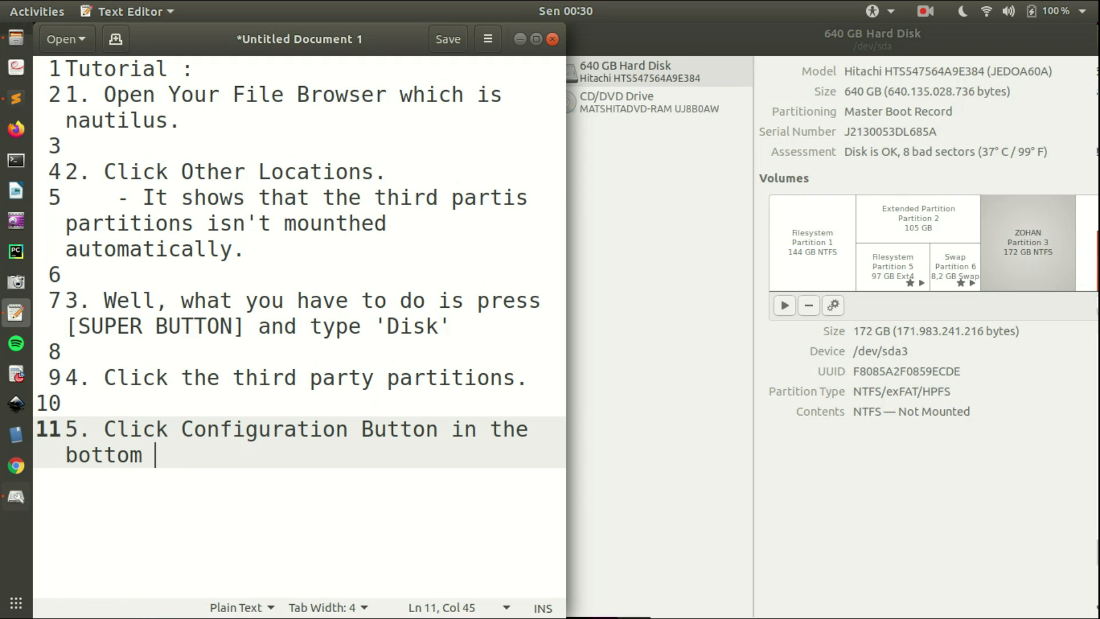
pyautogui.write('(Carefull it ')
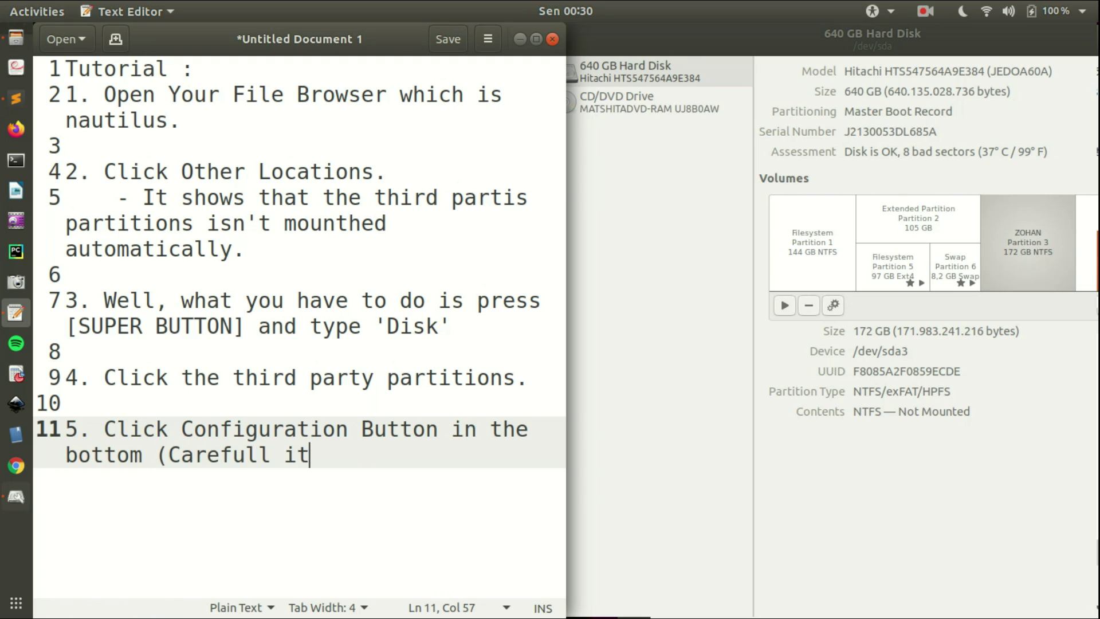
pyautogui.write(' is so sm')
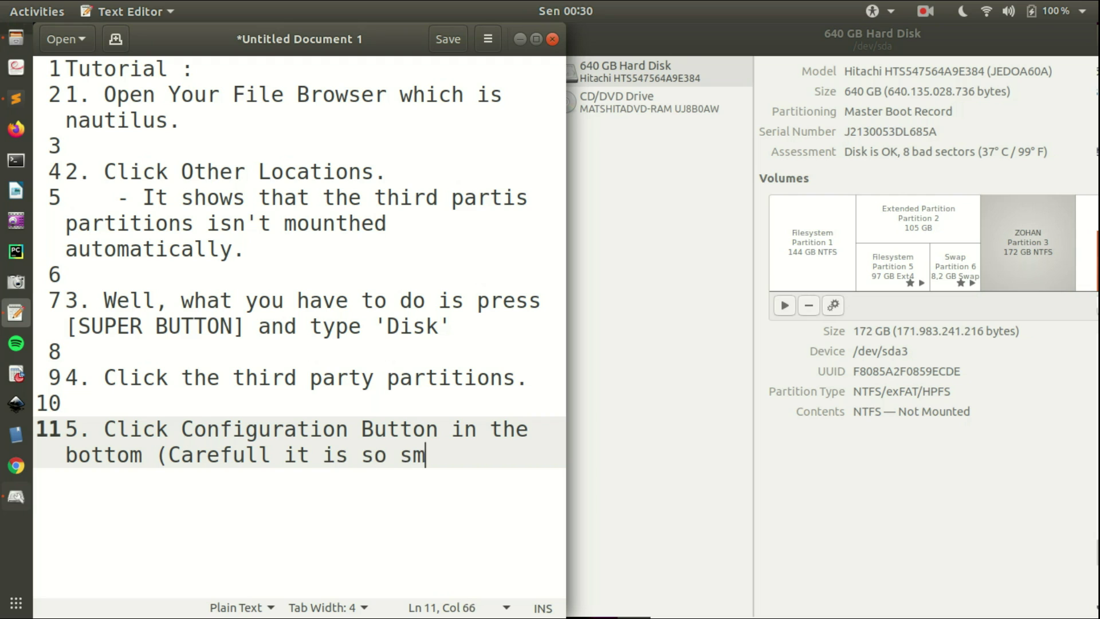
pyautogui.write('all).')
pyautogui.click(834, 305)
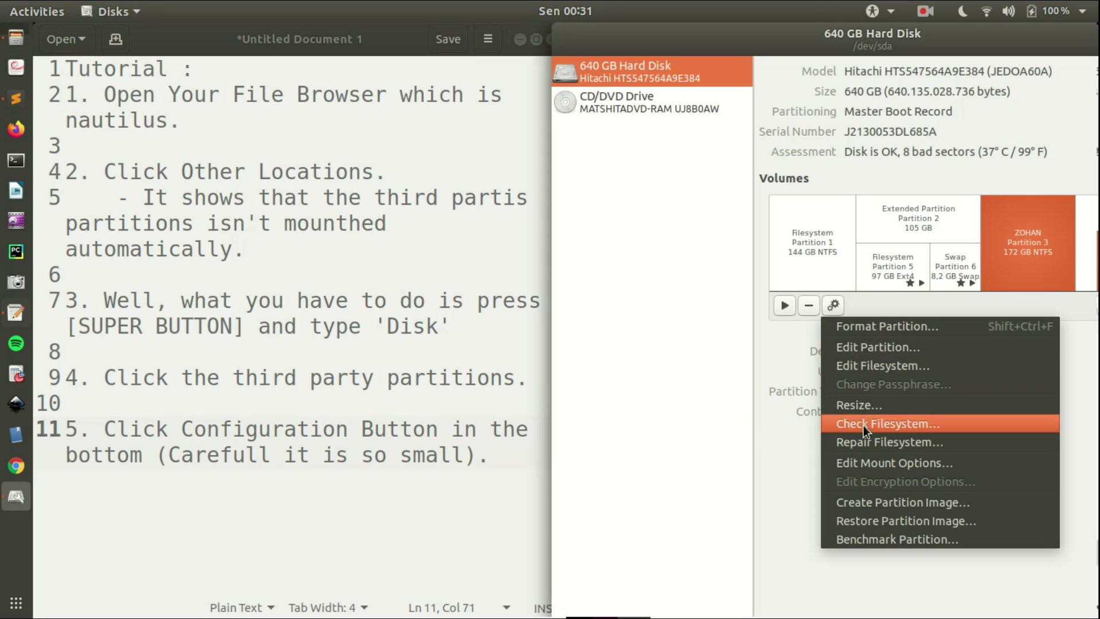
pyautogui.click(239, 508)
# After a blank line in the tutorial document, begin item 6 with "6. Click".
pyautogui.click(500, 457)
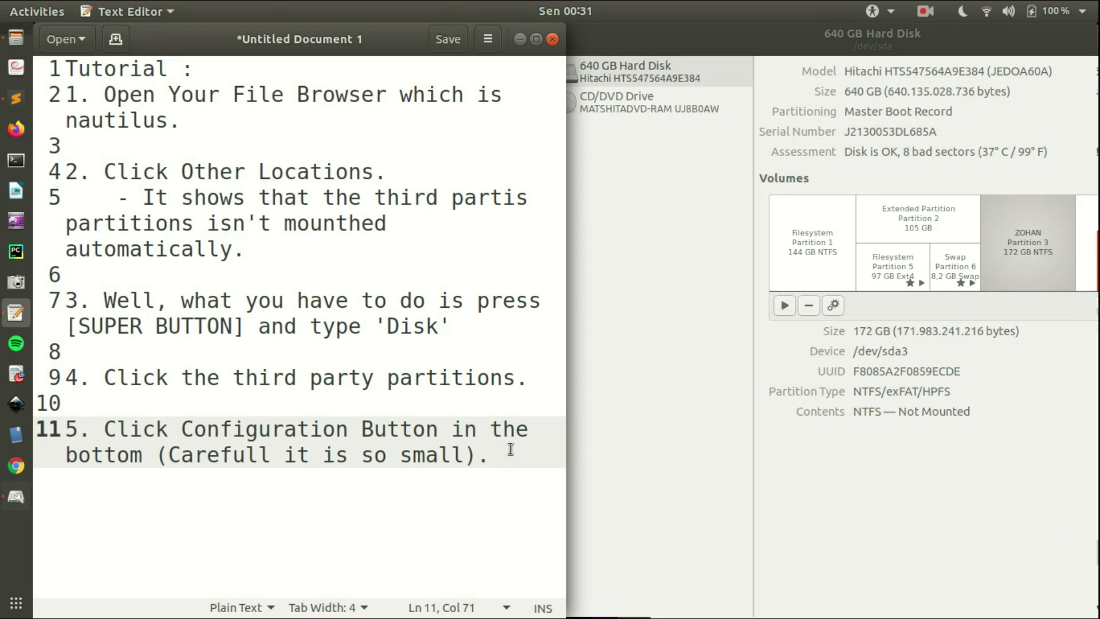
pyautogui.press('Return')
pyautogui.press('Return')
pyautogui.write('6. C')
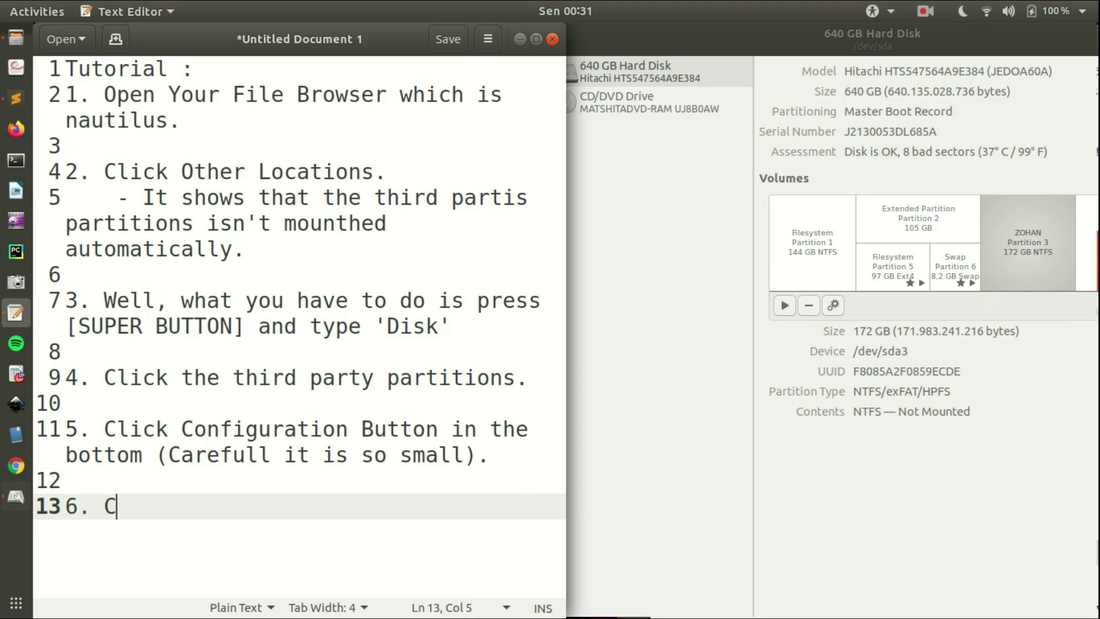
pyautogui.write('loc')
pyautogui.press('BackSpace')
pyautogui.press('BackSpace')
pyautogui.write('ick')
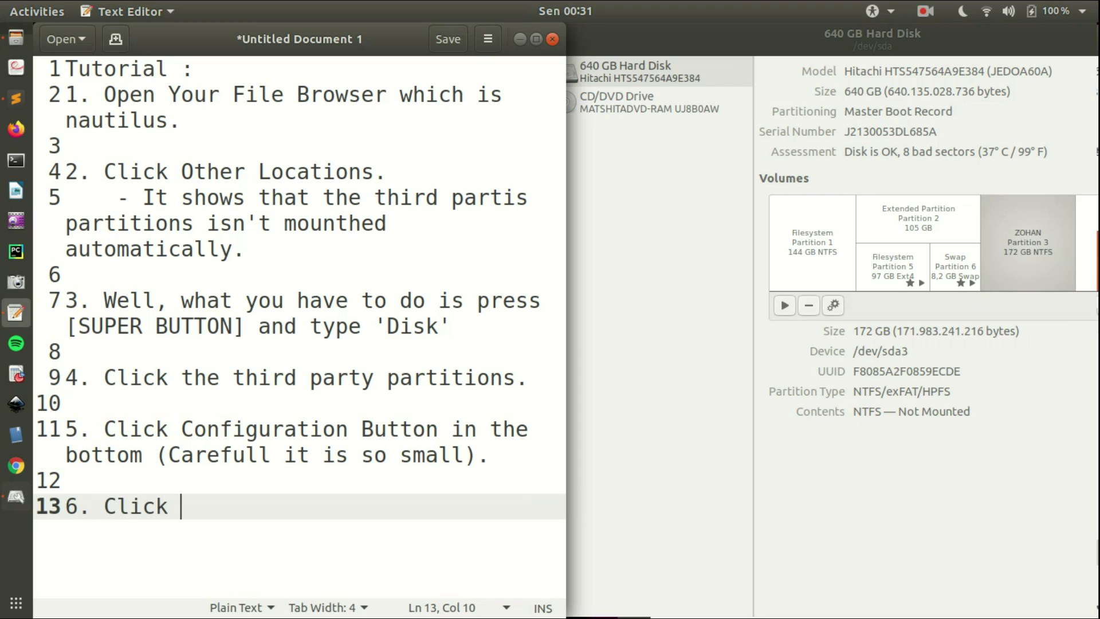
# Look up the name of the mount settings entry among Partition 3's additional options in Disks.
pyautogui.click(818, 310)
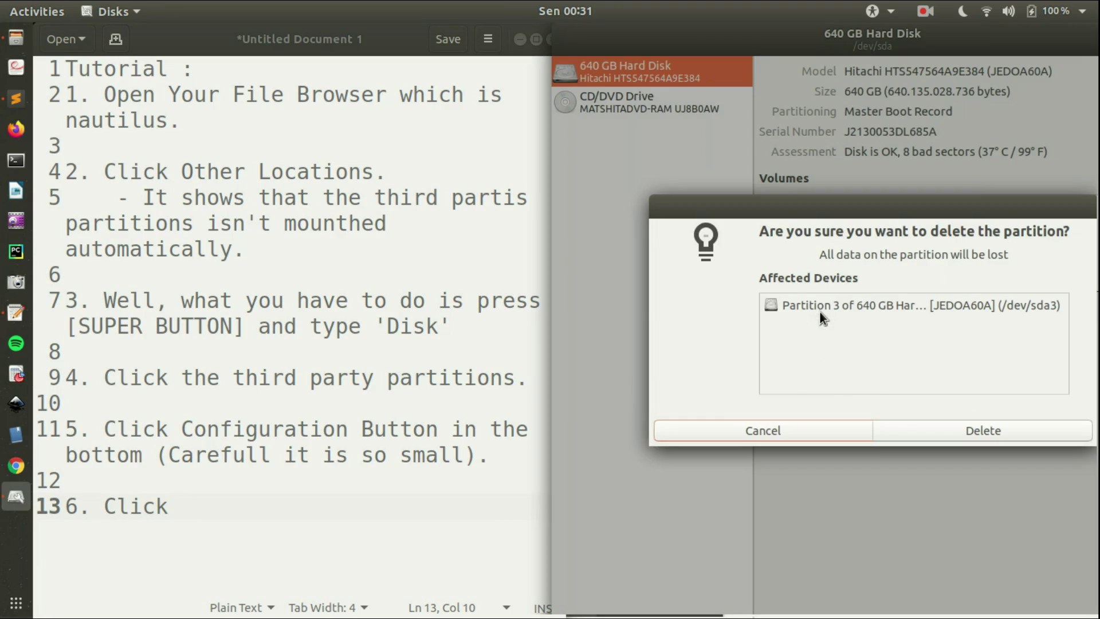
pyautogui.press('Escape')
pyautogui.click(830, 308)
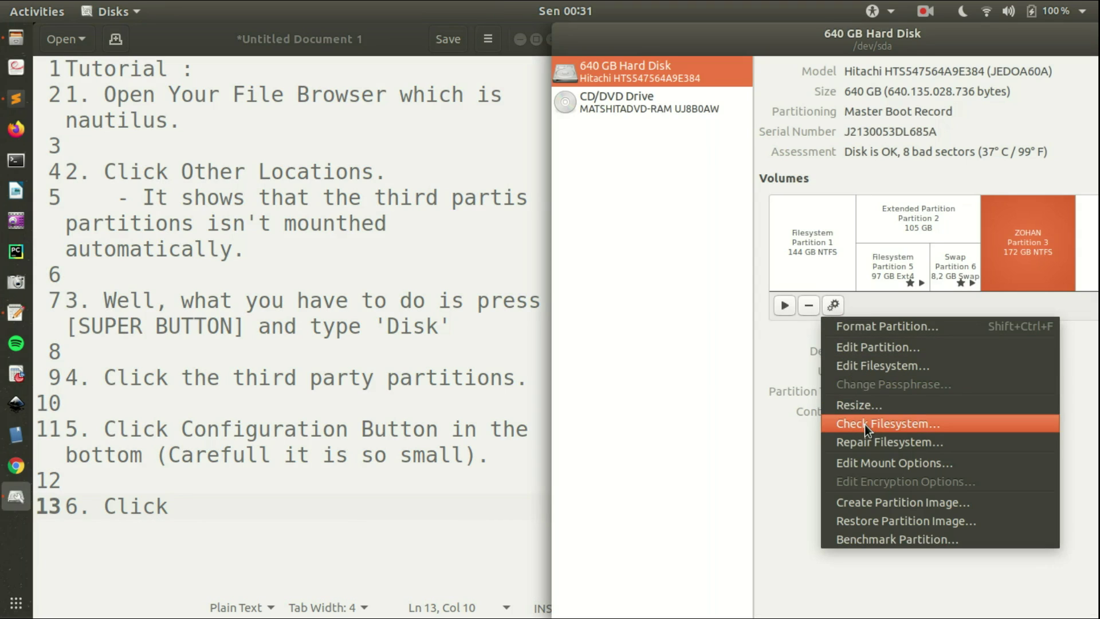
pyautogui.click(269, 487)
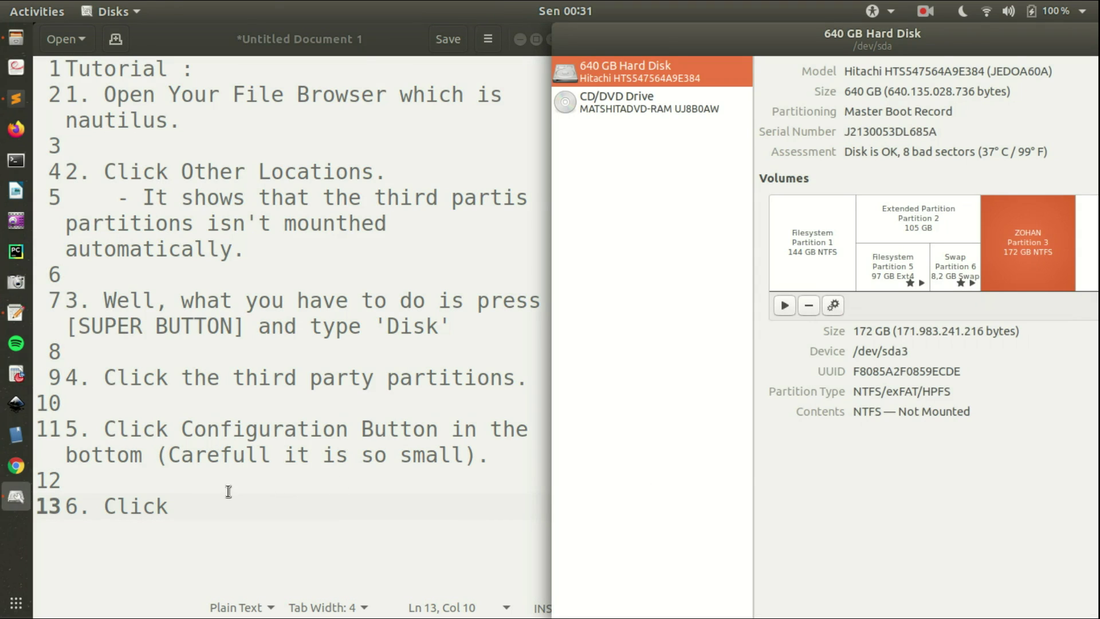
# Finish item 6 with "Edit mount ..." in double quotes followed by "option.", and open Partition 3's mount options in Disks.
pyautogui.click(232, 496)
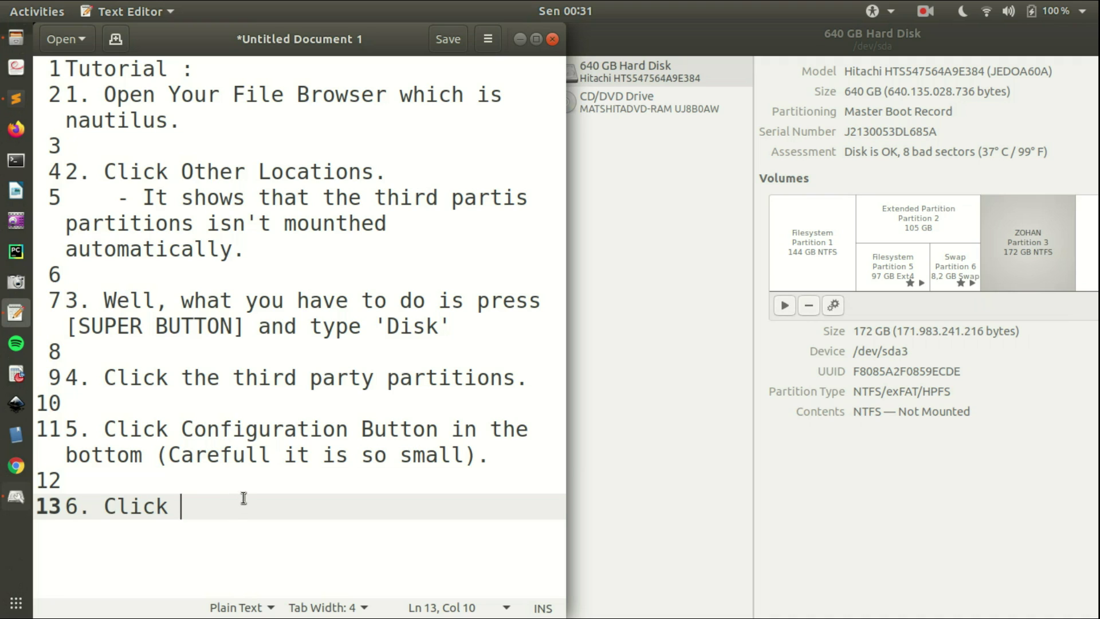
pyautogui.write('"Ei')
pyautogui.write('it ')
pyautogui.write('mount ')
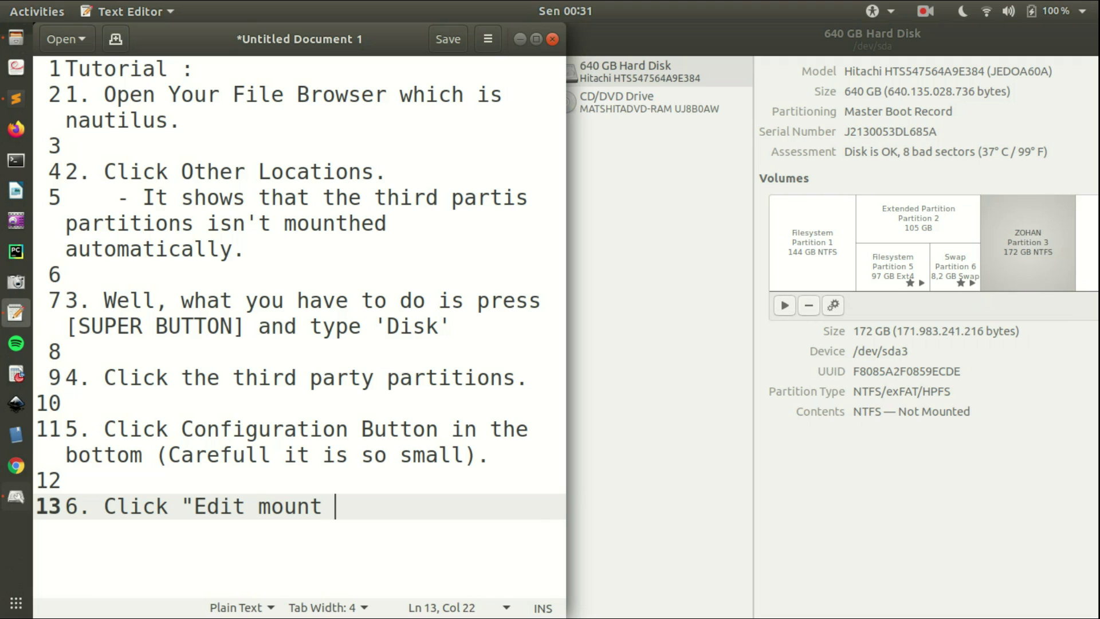
pyautogui.write('..." option.')
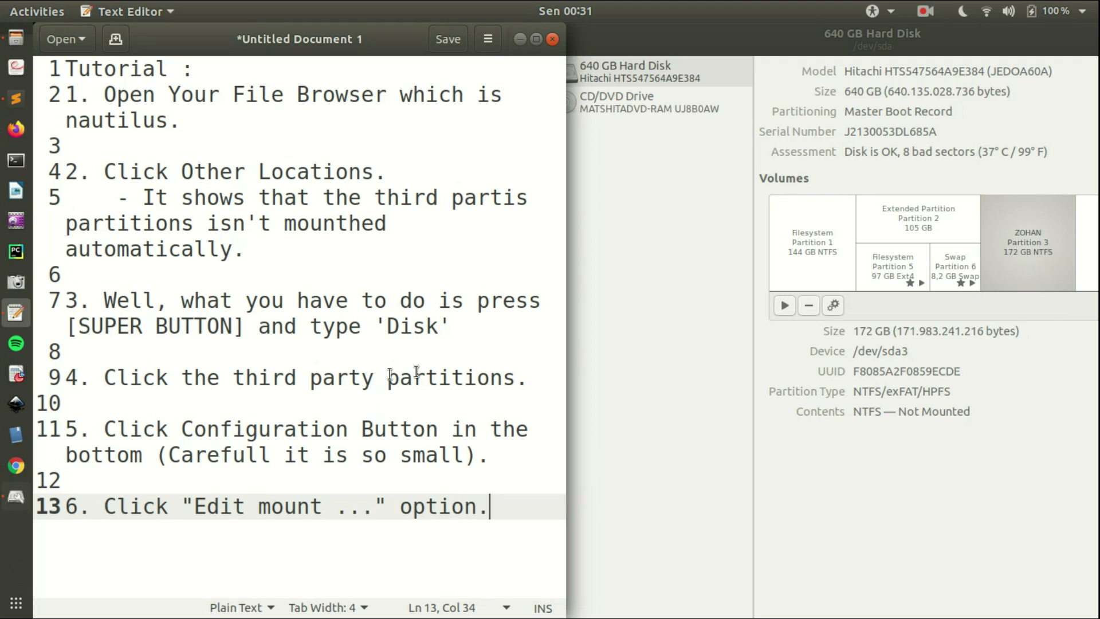
pyautogui.click(834, 305)
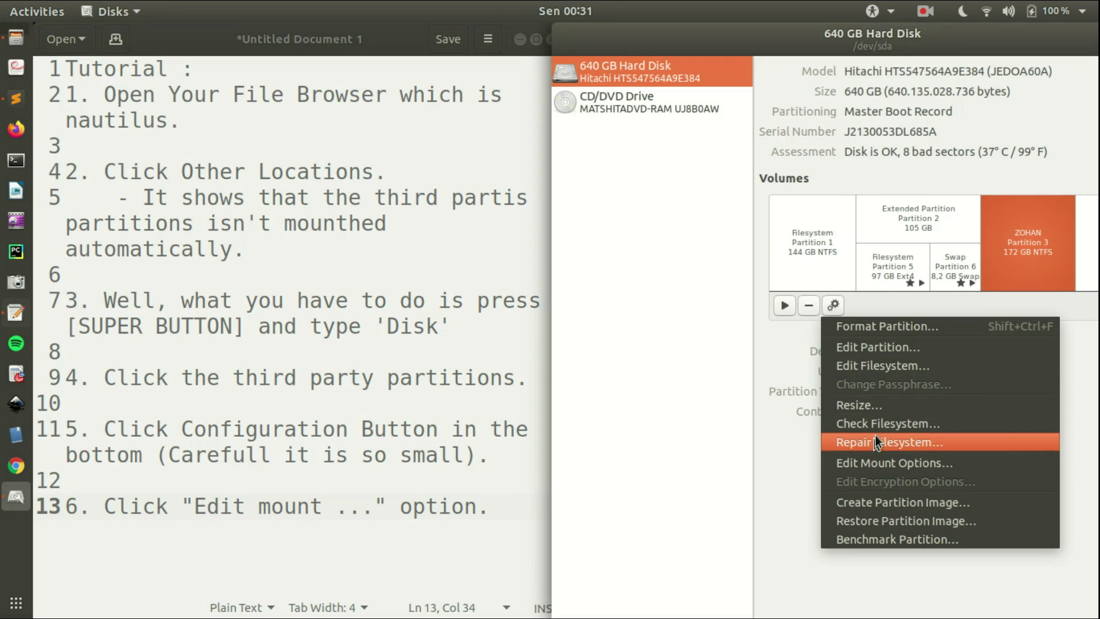
pyautogui.click(875, 463)
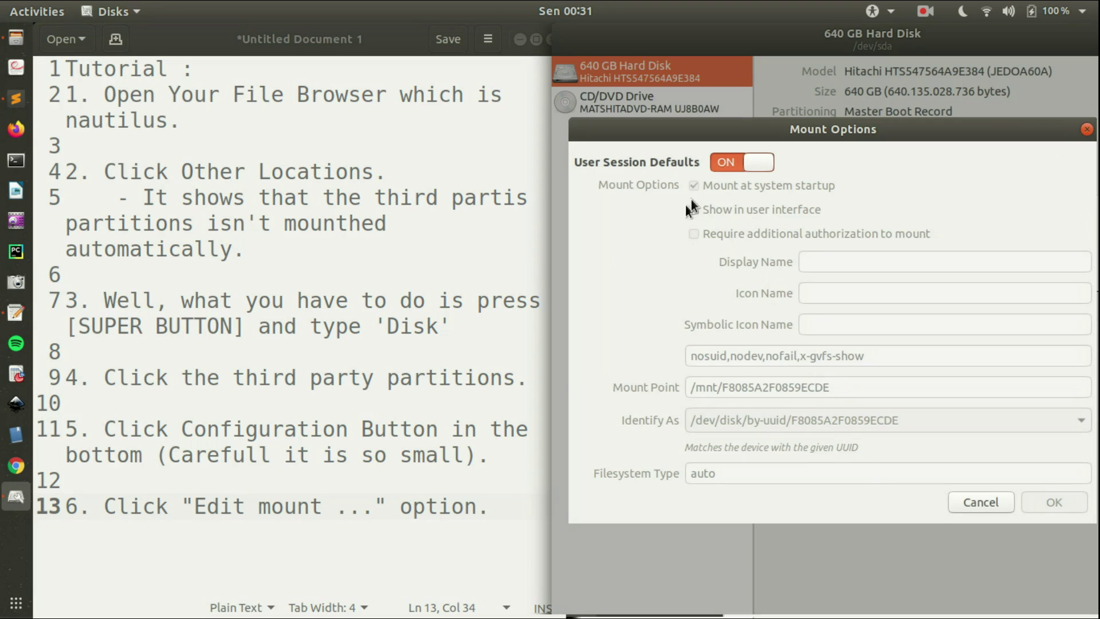
# After a blank line in the tutorial document, begin item 7 with "7. The default configuration".
pyautogui.click(494, 515)
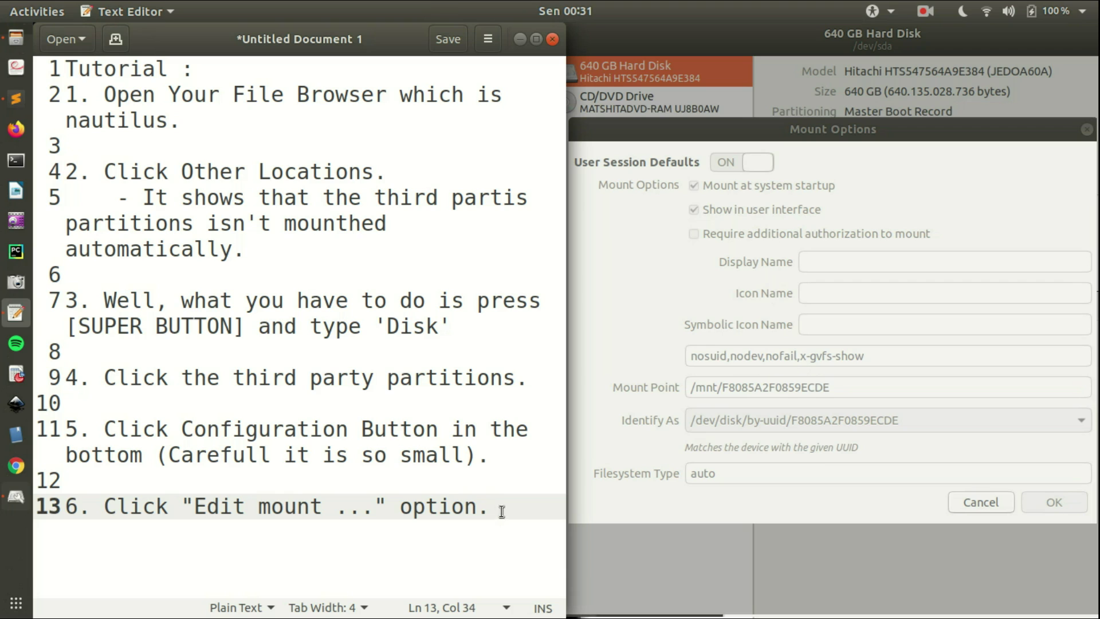
pyautogui.press('Return')
pyautogui.press('Return')
pyautogui.write('7. D')
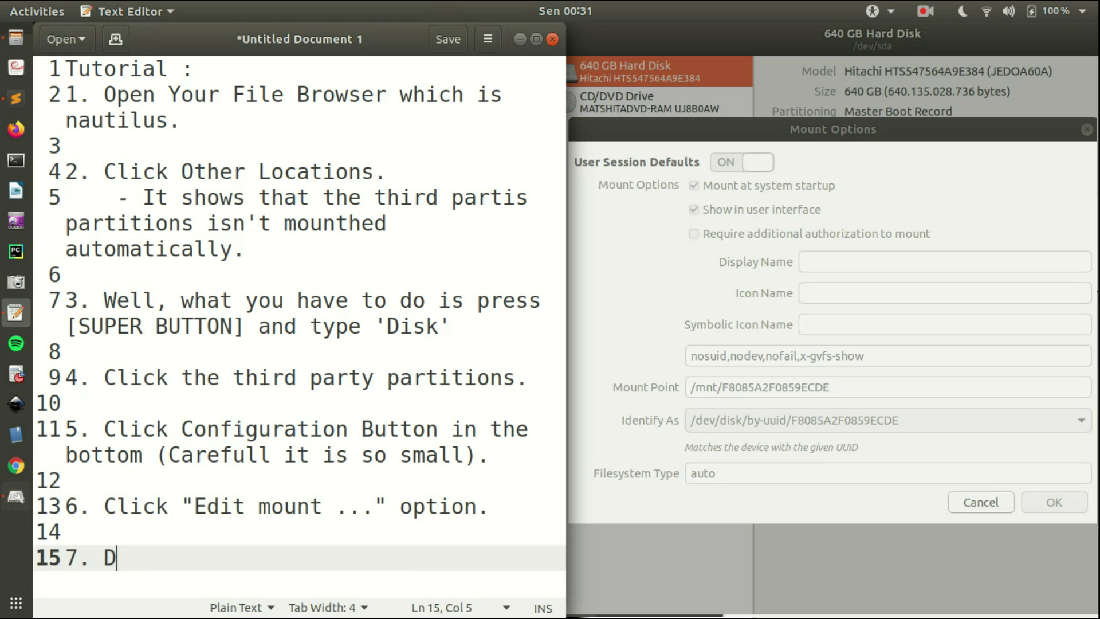
pyautogui.write('e')
pyautogui.press('BackSpace')
pyautogui.press('BackSpace')
pyautogui.write('The default ')
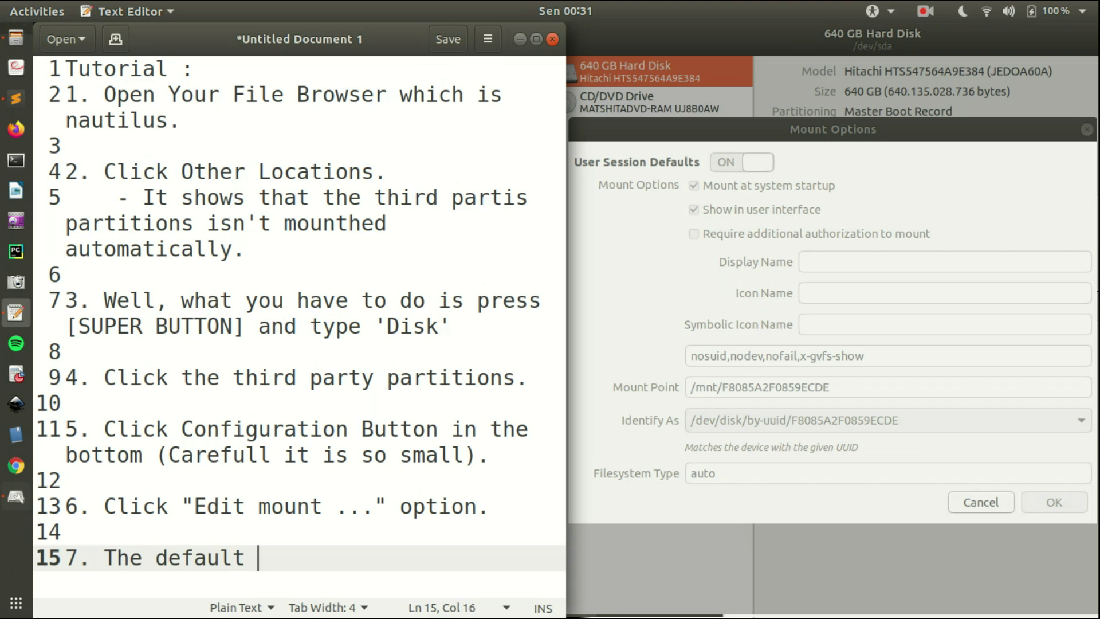
pyautogui.write('config')
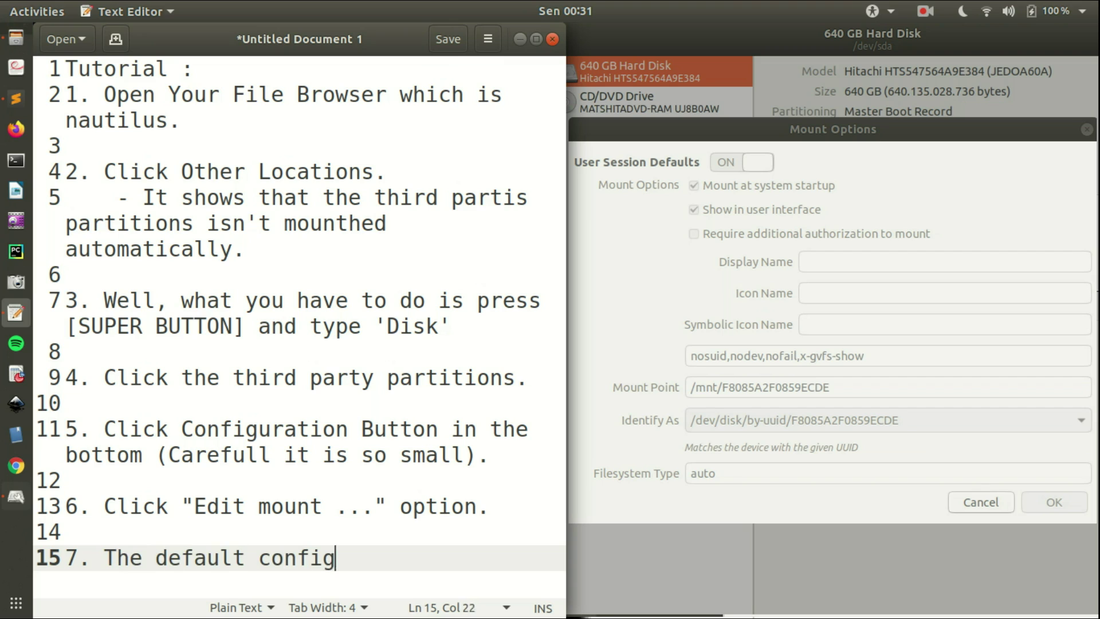
pyautogui.write('uration sow')
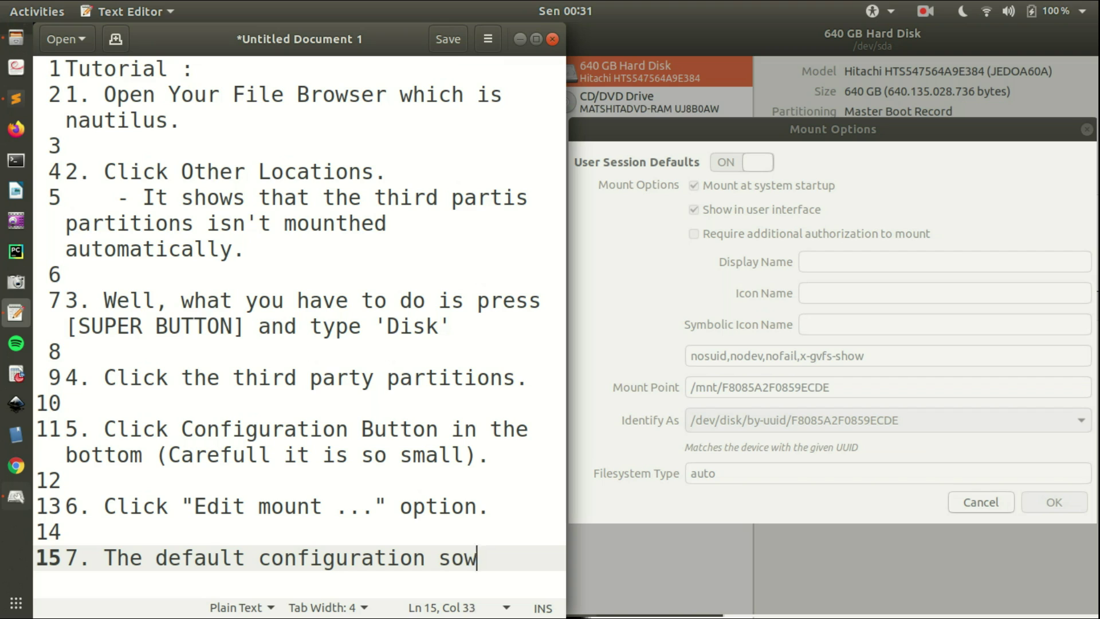
# Continue item 7 of the tutorial with "show that user session is On".
pyautogui.press('BackSpace')
pyautogui.press('BackSpace')
pyautogui.write('hwo')
pyautogui.press('BackSpace')
pyautogui.press('BackSpace')
pyautogui.write('ow that ')
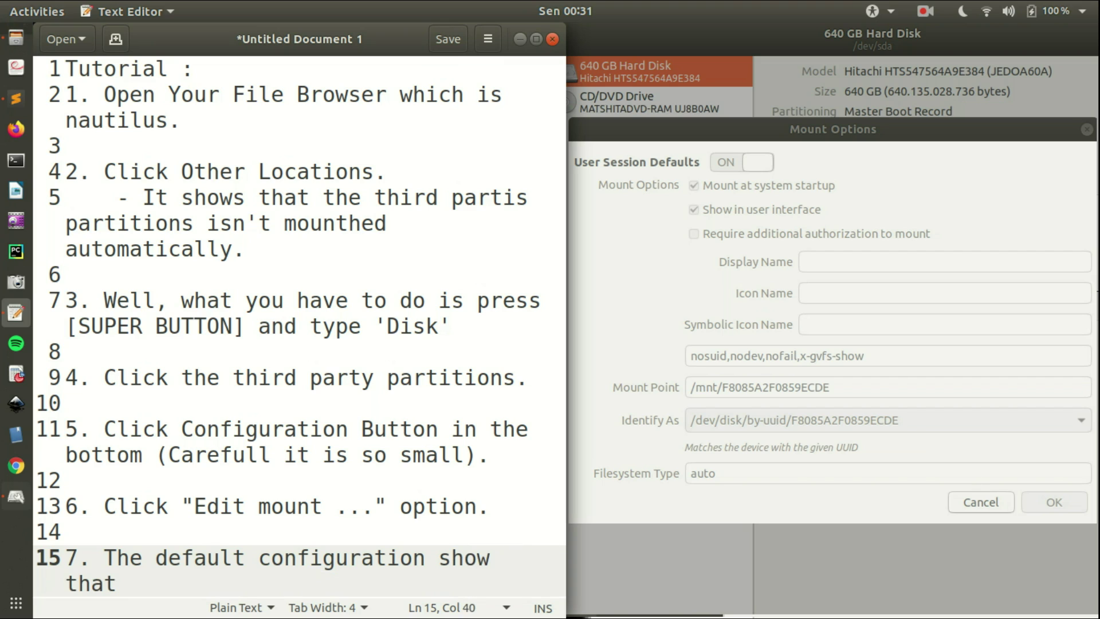
pyautogui.write('user s')
pyautogui.write('ess')
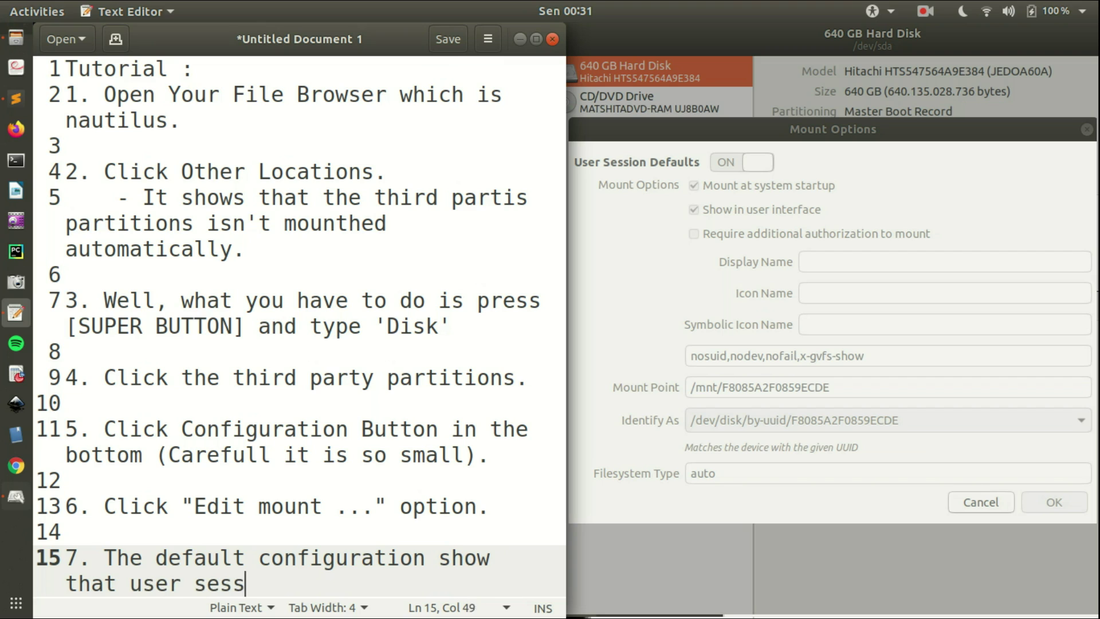
pyautogui.write('ion is O')
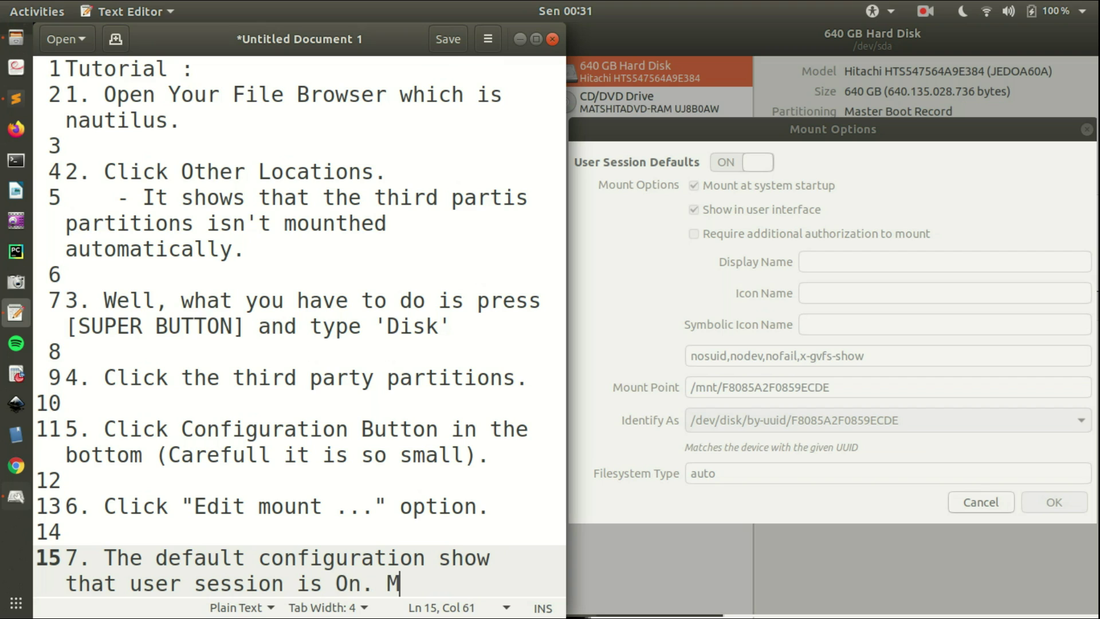
# End item 7's first sentence with a period and add the sentence 'So, make it "OFF".'.
pyautogui.write('n. s')
pyautogui.press('BackSpace')
pyautogui.write('So, make it o')
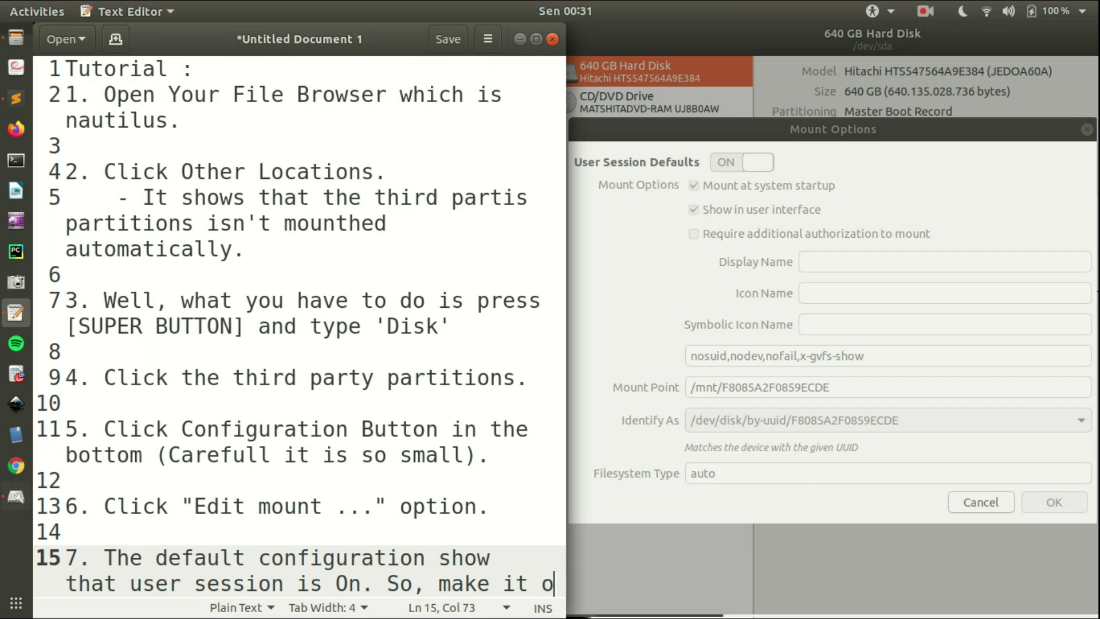
pyautogui.press('BackSpace')
pyautogui.write('"OFF"')
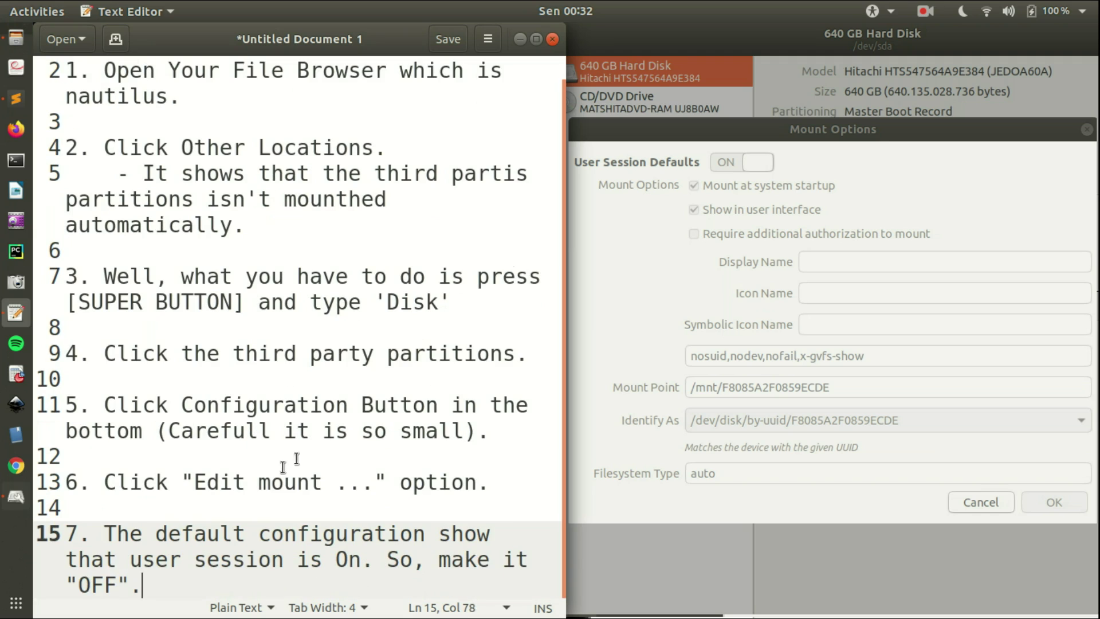
pyautogui.write('.')
# Put 'So, make it "OFF".' on its own line, and turn off User Session Defaults in Partition 3's mount options in Disks.
pyautogui.click(385, 559)
pyautogui.press('Return')
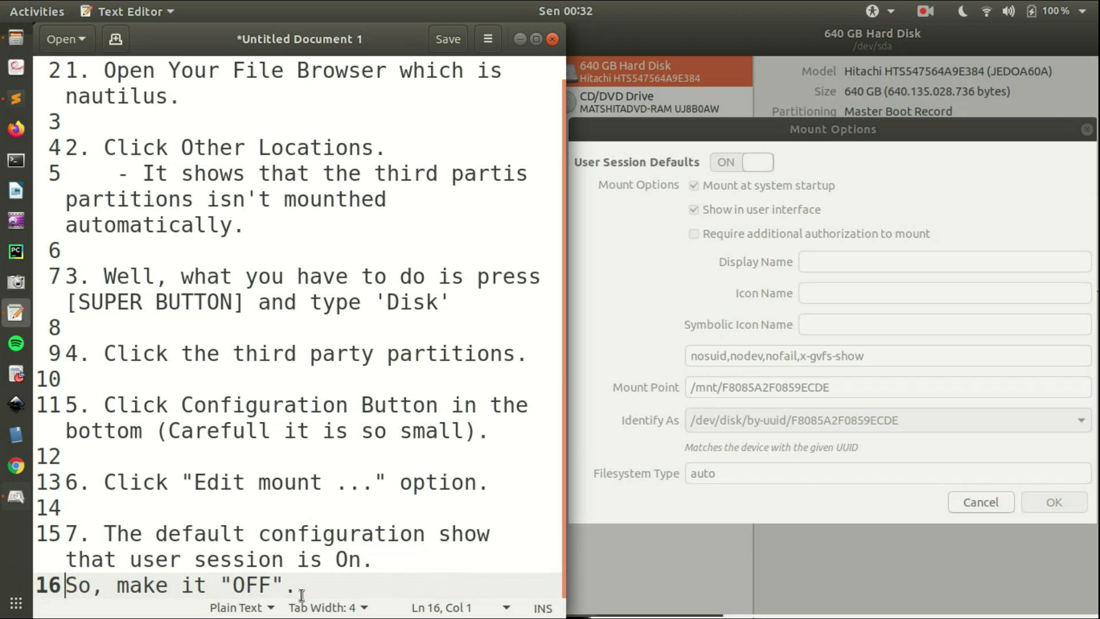
pyautogui.moveTo(302, 594); pyautogui.dragTo(66, 585)
pyautogui.click(285, 443)
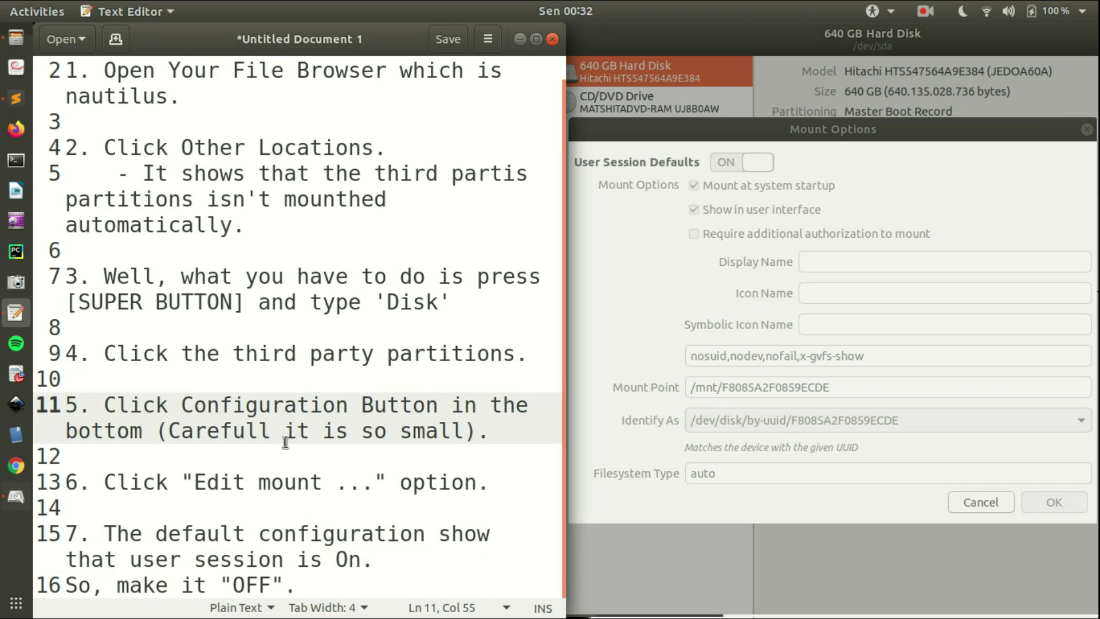
pyautogui.click(723, 162)
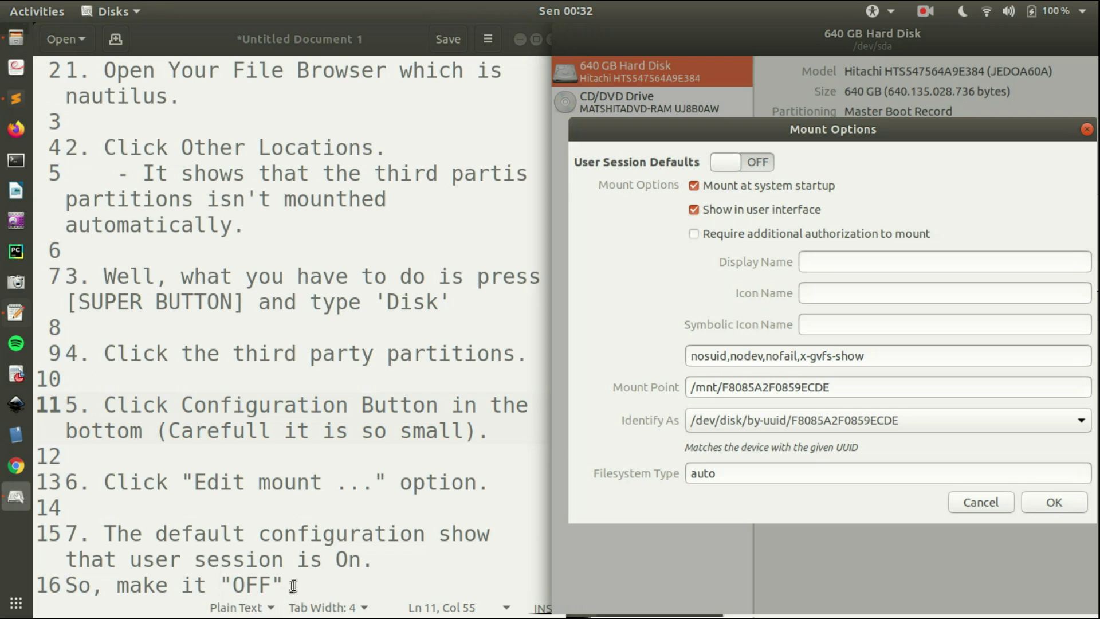
# After a blank line at the end of the tutorial document, write item 8 as '8. And then click "OK".'.
pyautogui.click(319, 580)
pyautogui.press('Return')
pyautogui.press('Return')
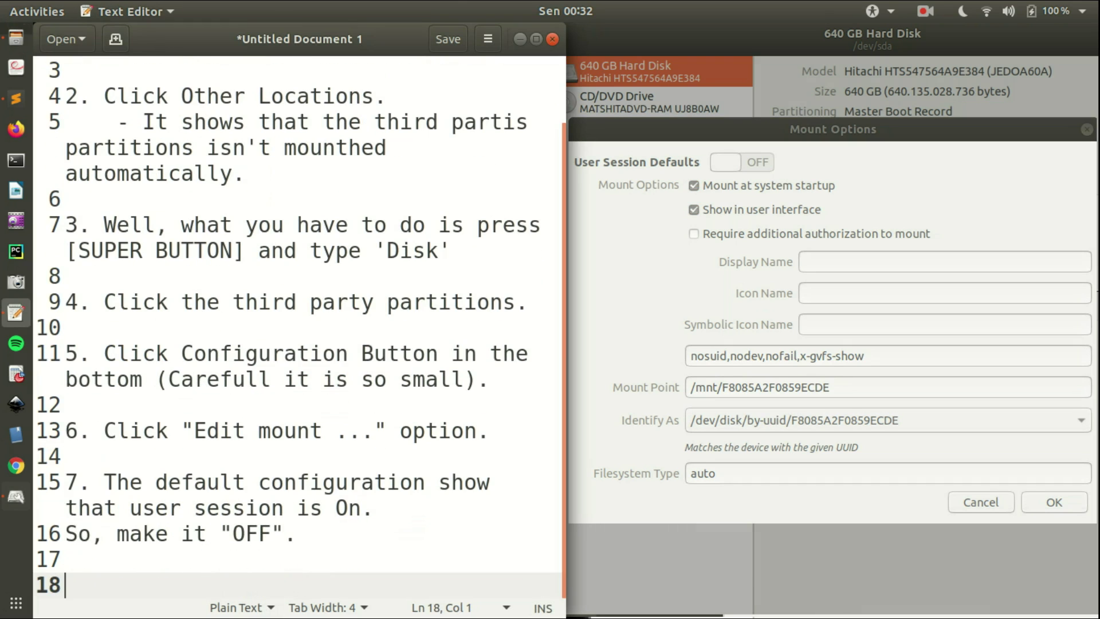
pyautogui.write('8. A')
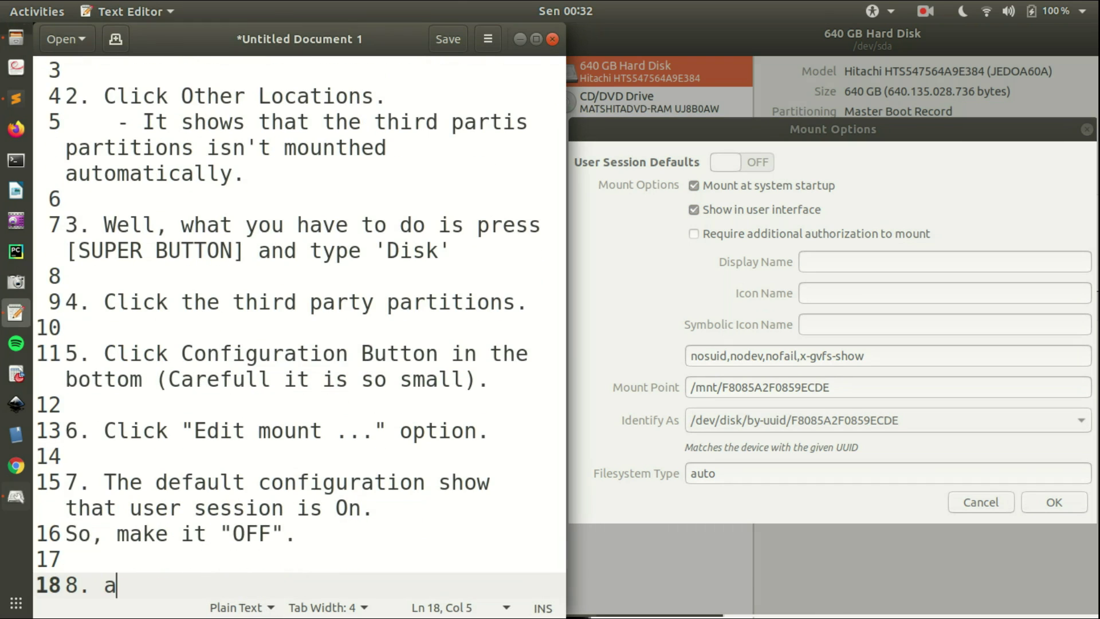
pyautogui.write('nd then ')
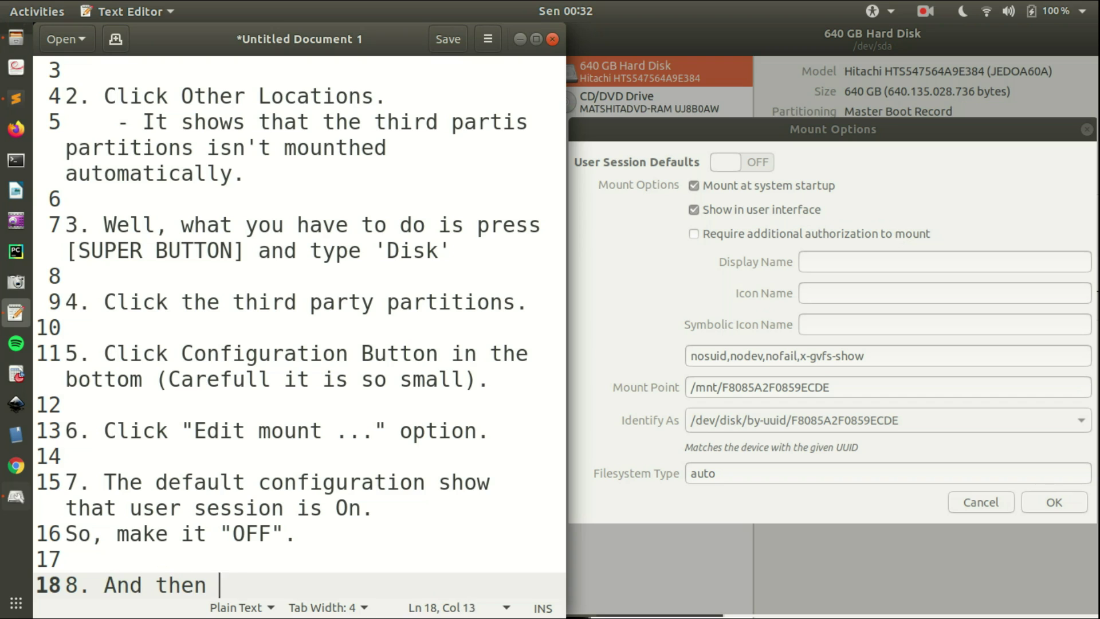
pyautogui.write('click ""O')
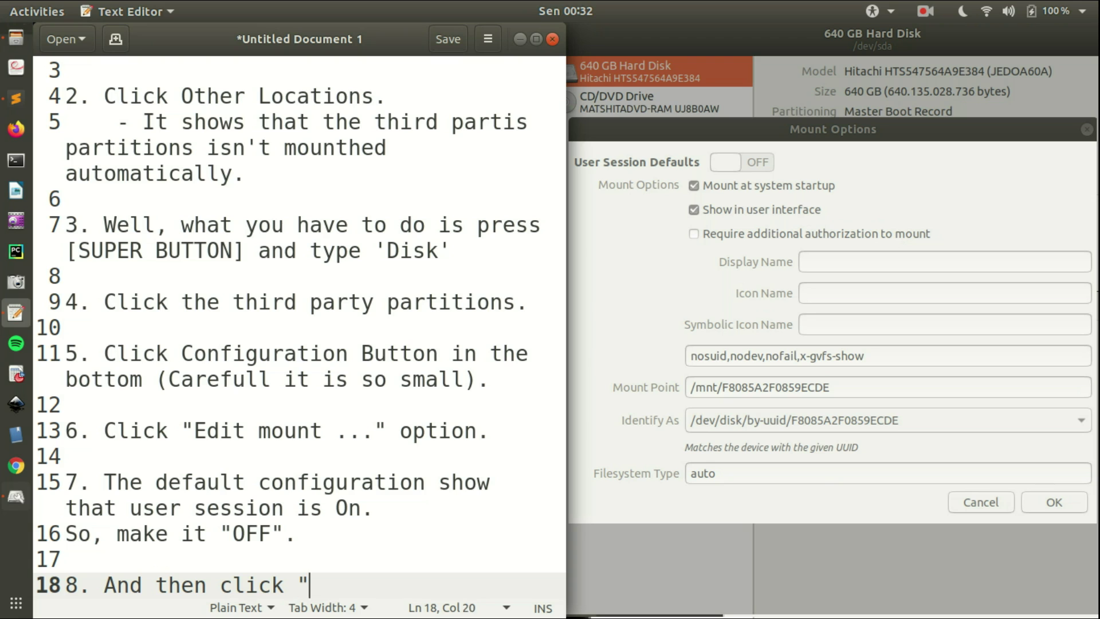
pyautogui.write('K".')
# Apply Partition 3's mount options in Disks and authenticate with the account password.
pyautogui.click(804, 520)
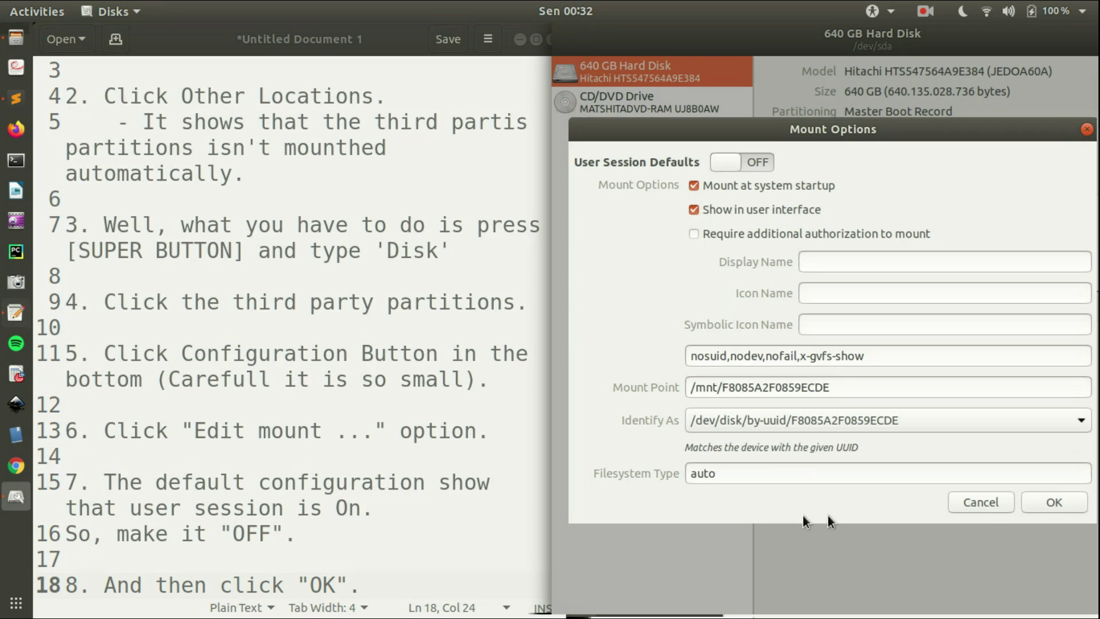
pyautogui.click(1054, 504)
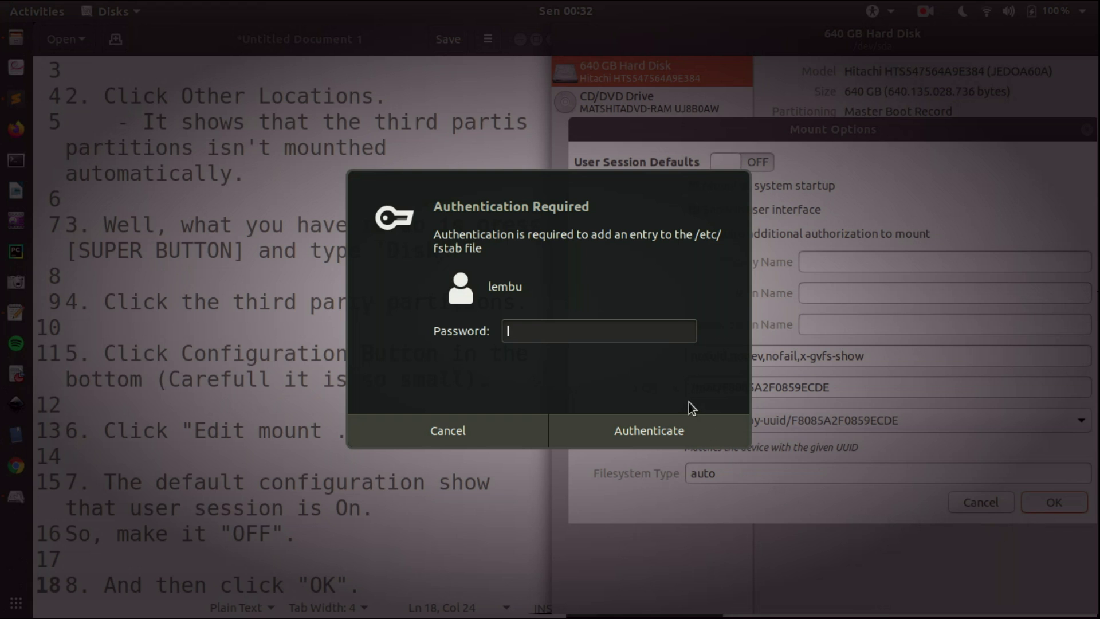
pyautogui.write('********')
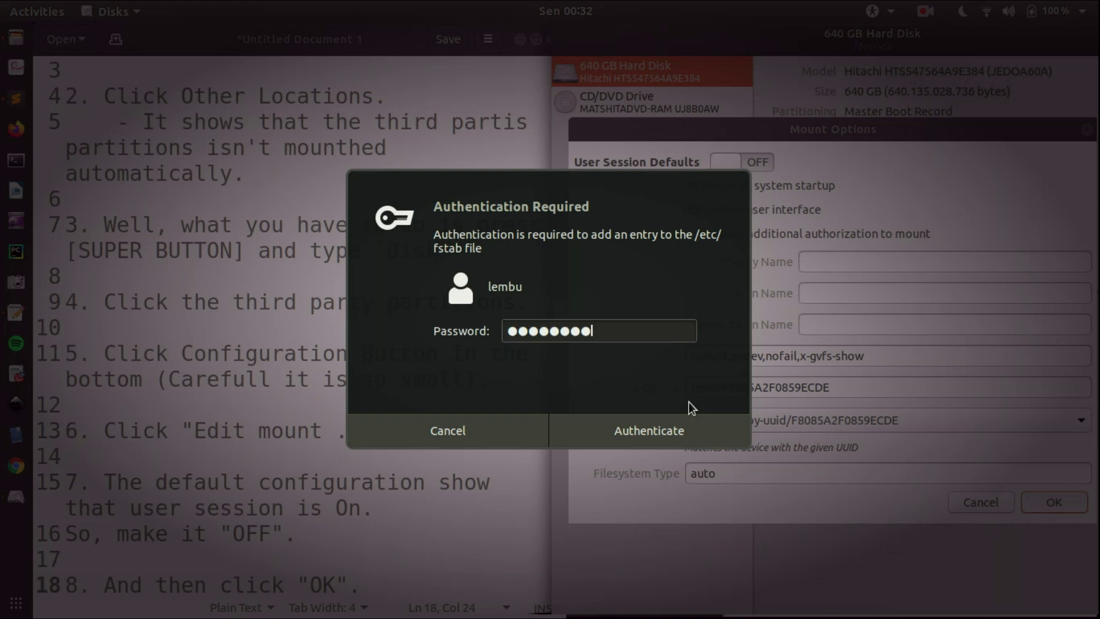
pyautogui.press('Return')
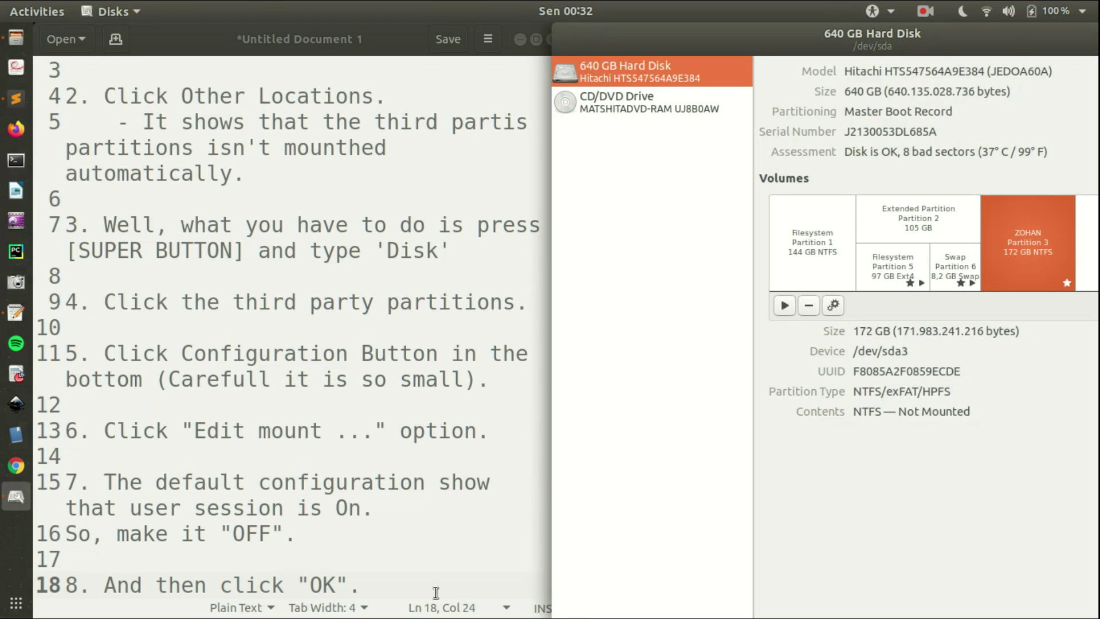
# Add the sentence "Don't forget to give your pass." to the end of item 8 in the tutorial document.
pyautogui.click(435, 592)
pyautogui.write('Dont ')
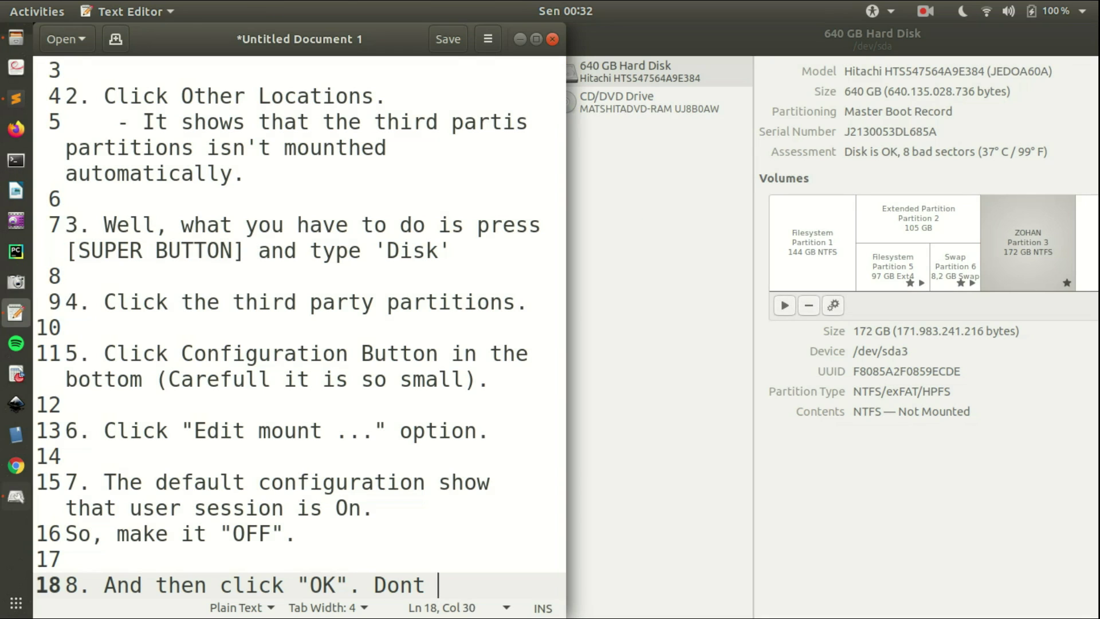
pyautogui.write('forg')
pyautogui.press('BackSpace')
pyautogui.press('BackSpace')
pyautogui.press('BackSpace')
pyautogui.write("'t forget to ")
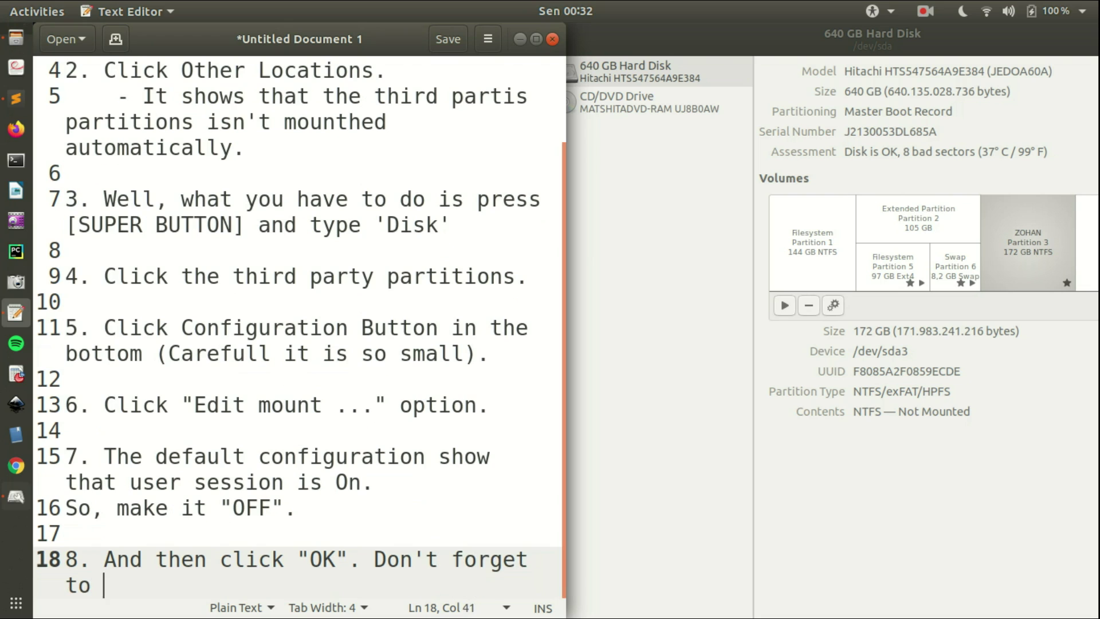
pyautogui.write('give your ')
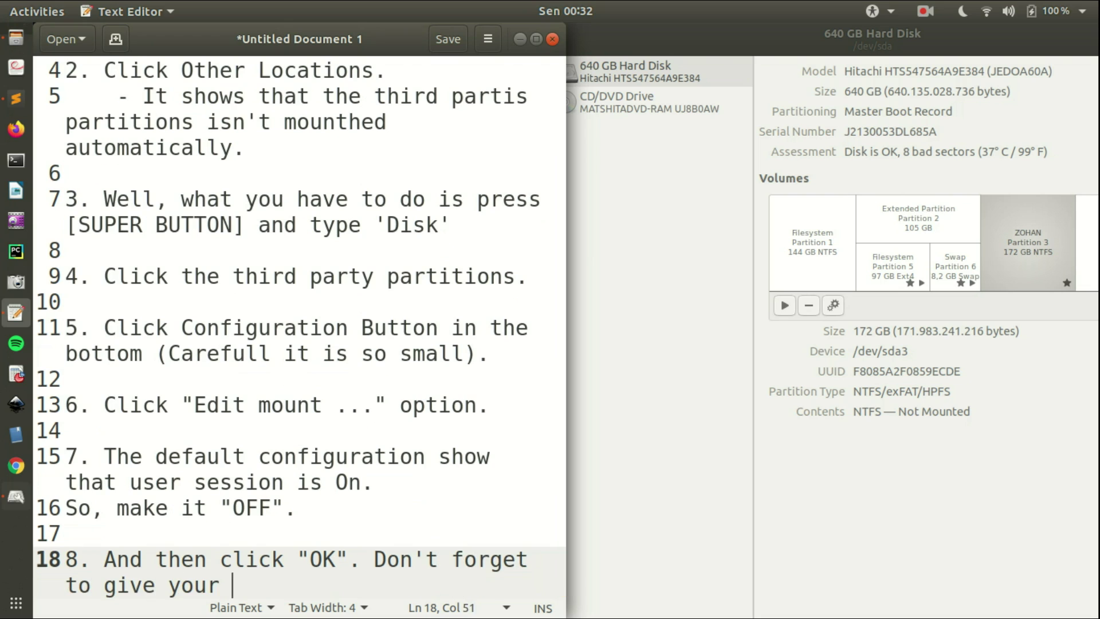
pyautogui.write('pass.')
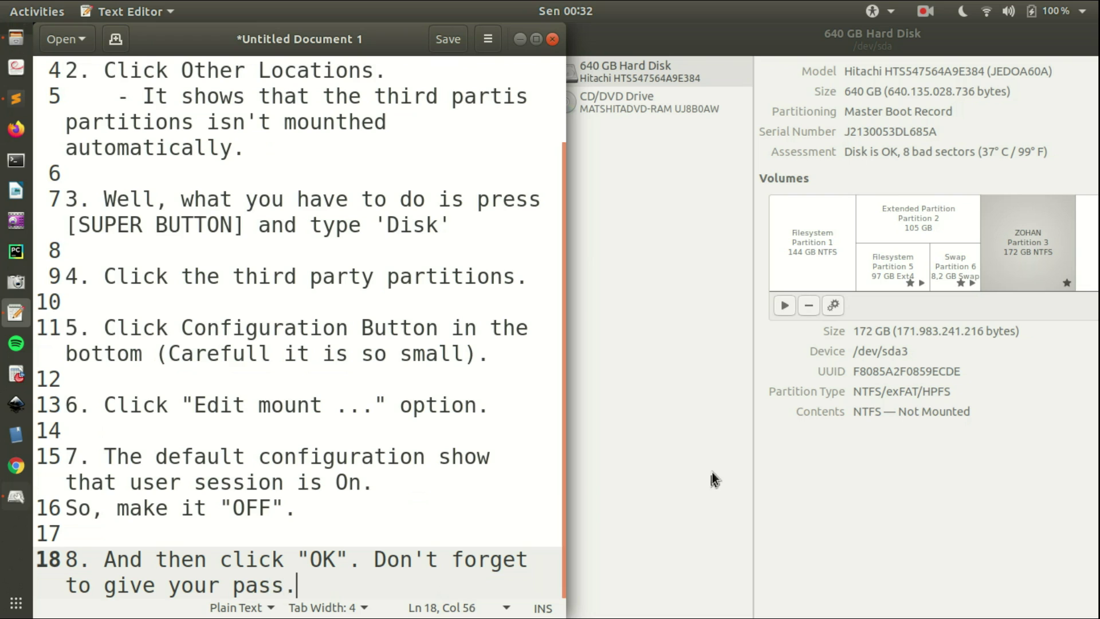
# After a blank line, begin item 9 with "9. Well, what you have to do now is just find".
pyautogui.press('Return')
pyautogui.press('Return')
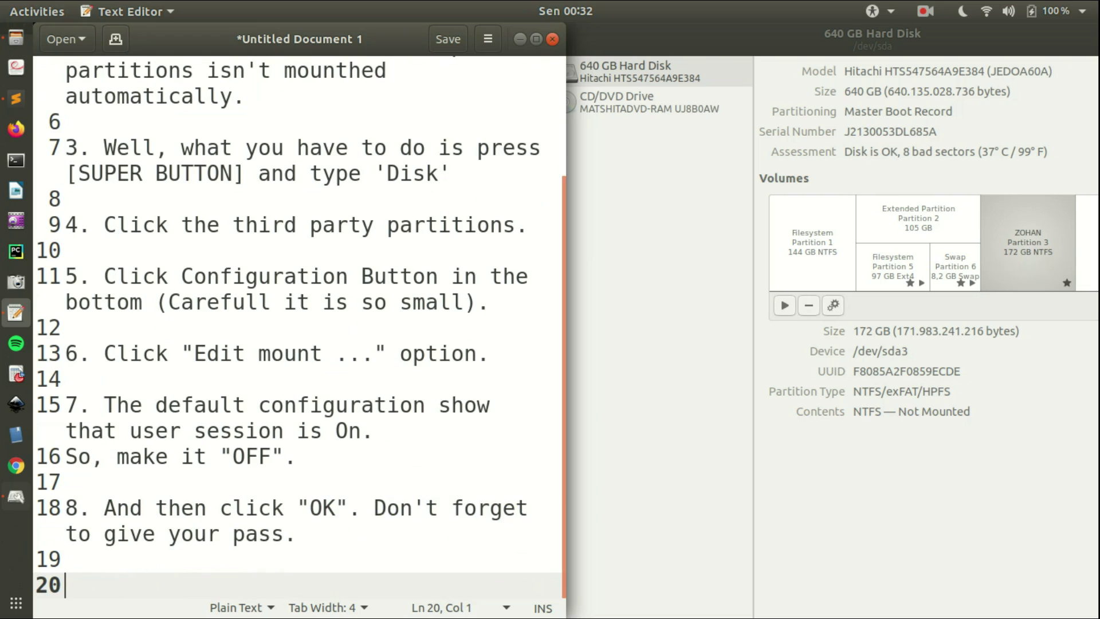
pyautogui.write('9. Well, ')
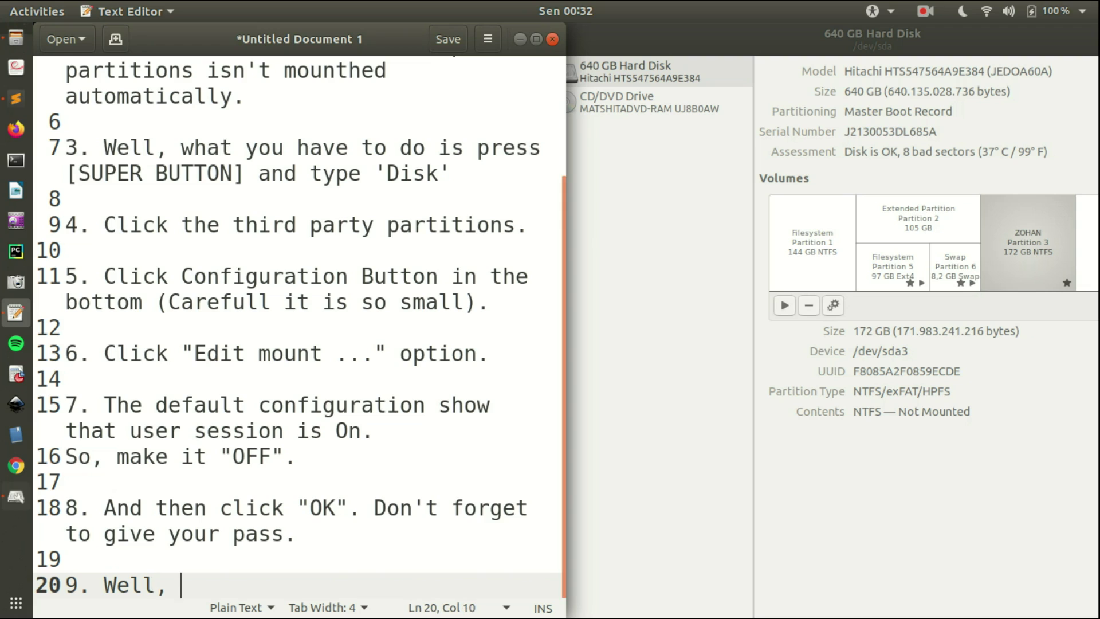
pyautogui.write('what you have ')
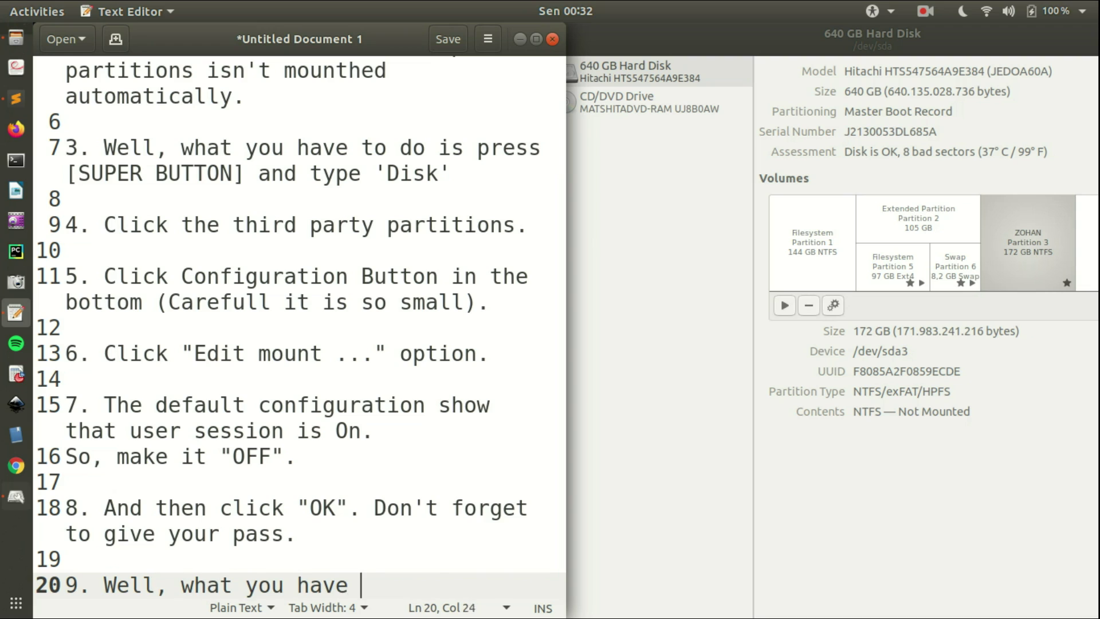
pyautogui.write('to do now is ')
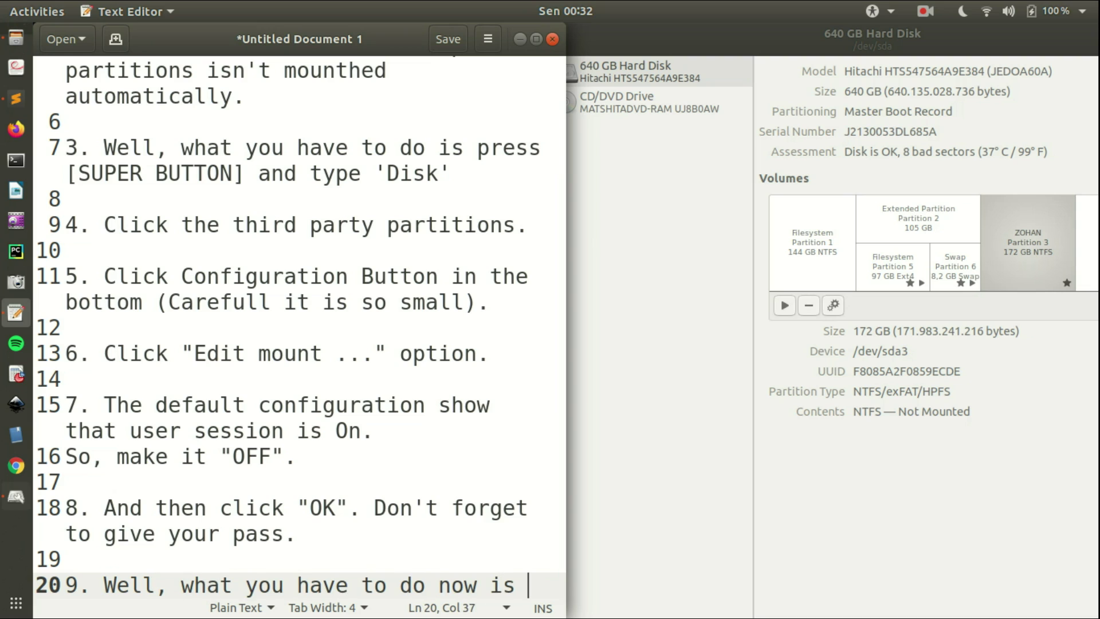
pyautogui.write('just find ')
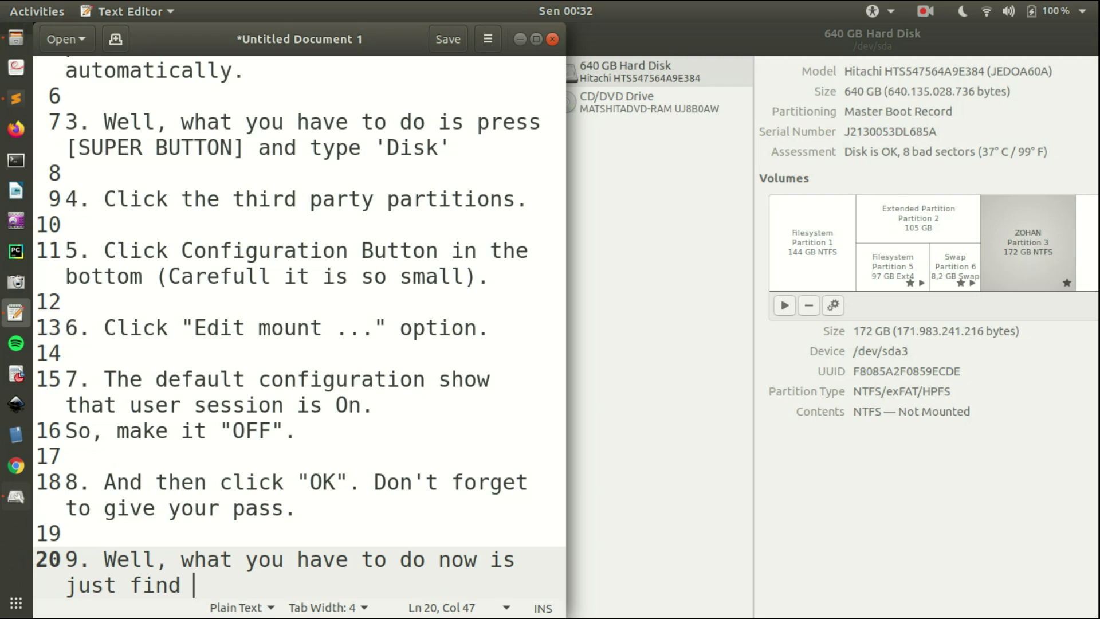
# Complete the first sentence of item 9 with "the restart button to restart your computer." and start the next sentence.
pyautogui.write(' the restrt')
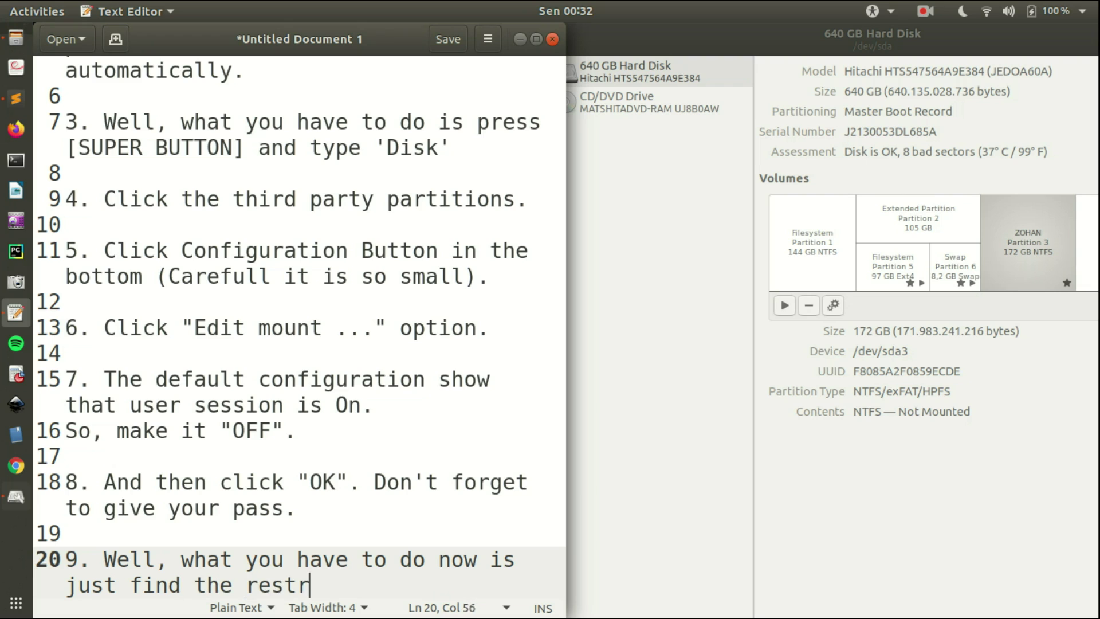
pyautogui.press('BackSpace')
pyautogui.press('BackSpace')
pyautogui.press('BackSpace')
pyautogui.write('art butto')
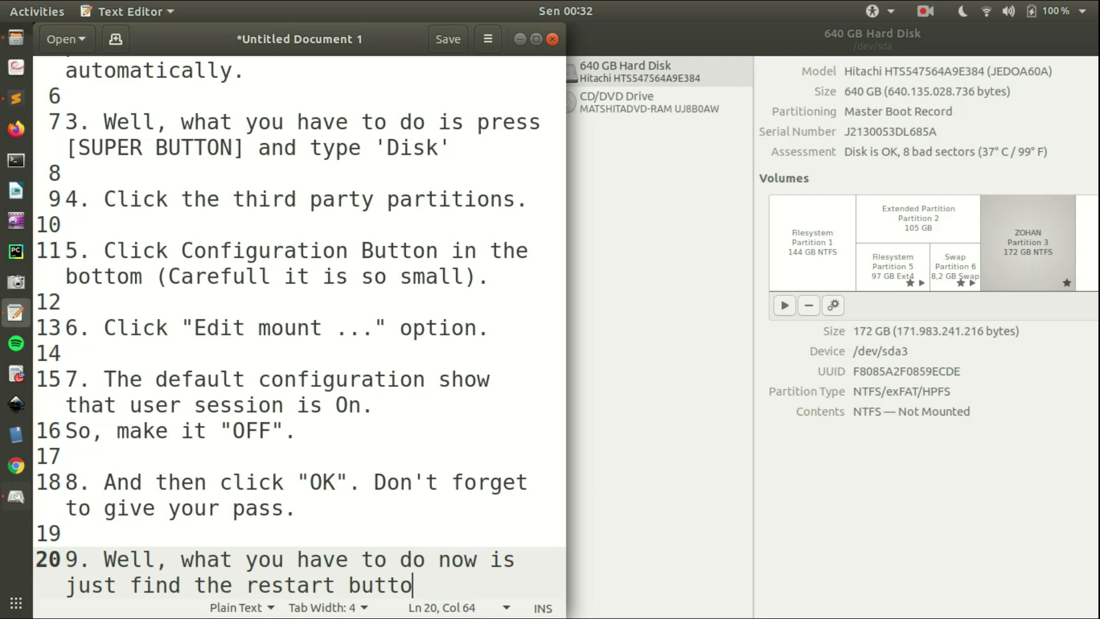
pyautogui.write('n to restan')
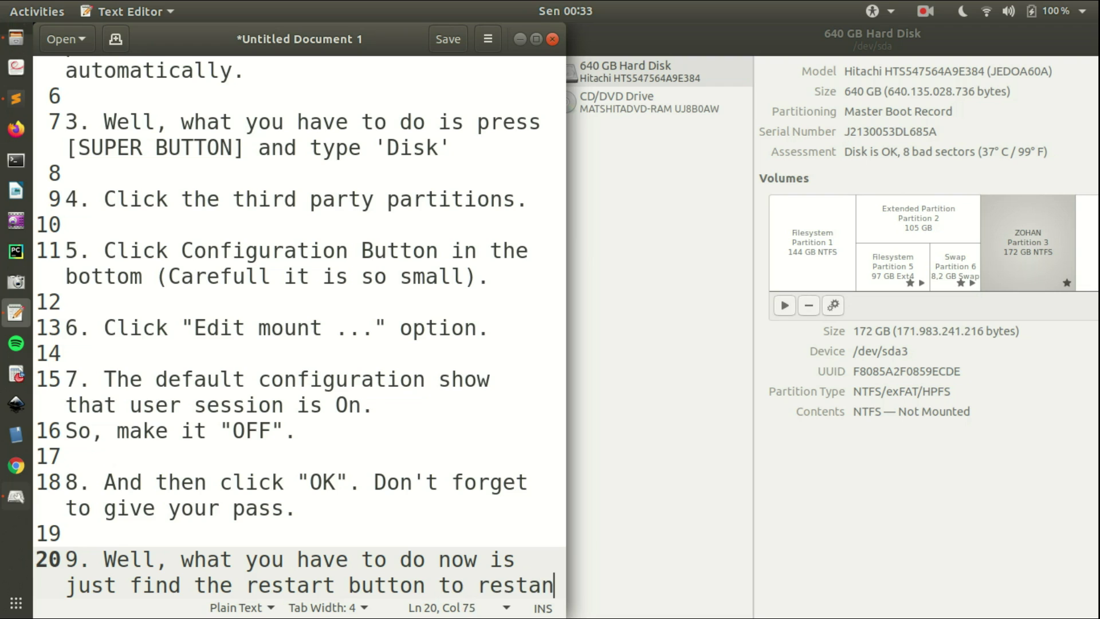
pyautogui.press('BackSpace')
pyautogui.write('rt ')
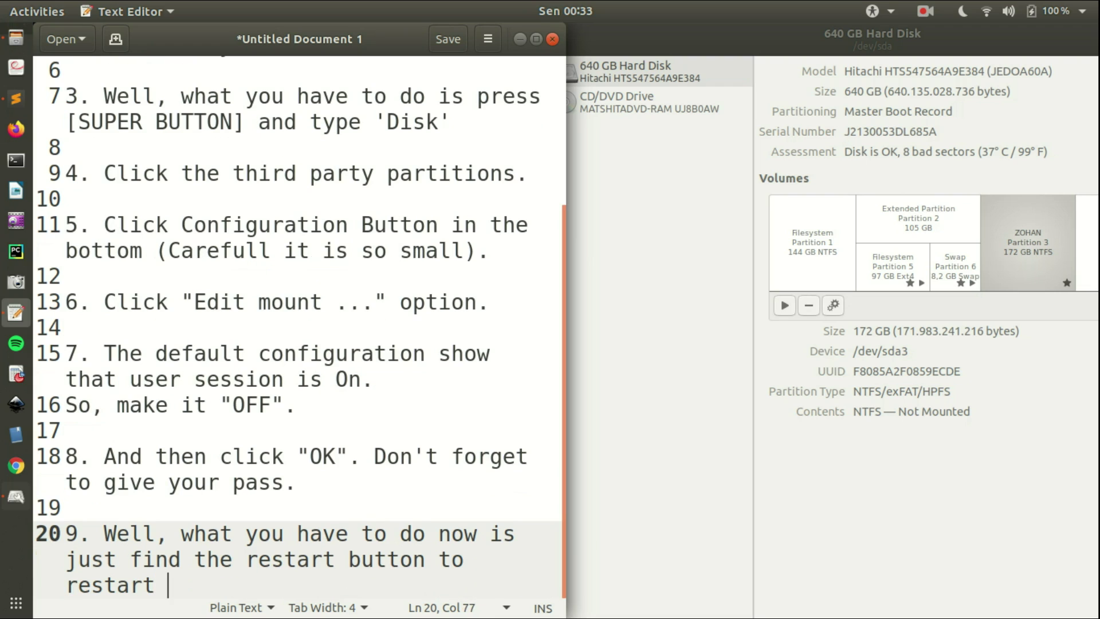
pyautogui.write('your co')
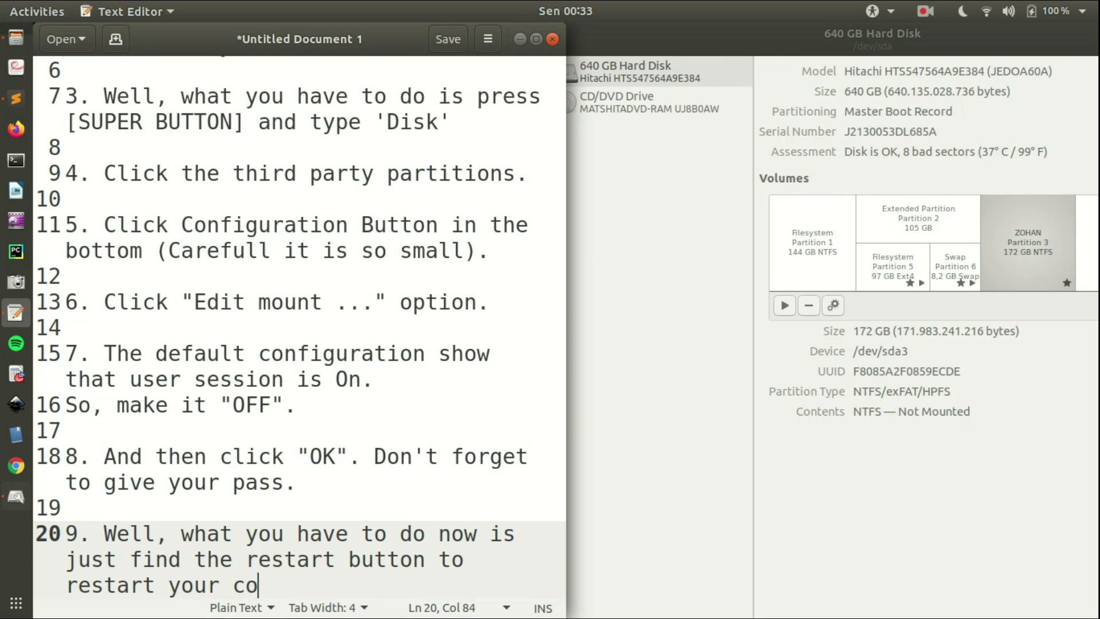
pyautogui.write('mputer. An')
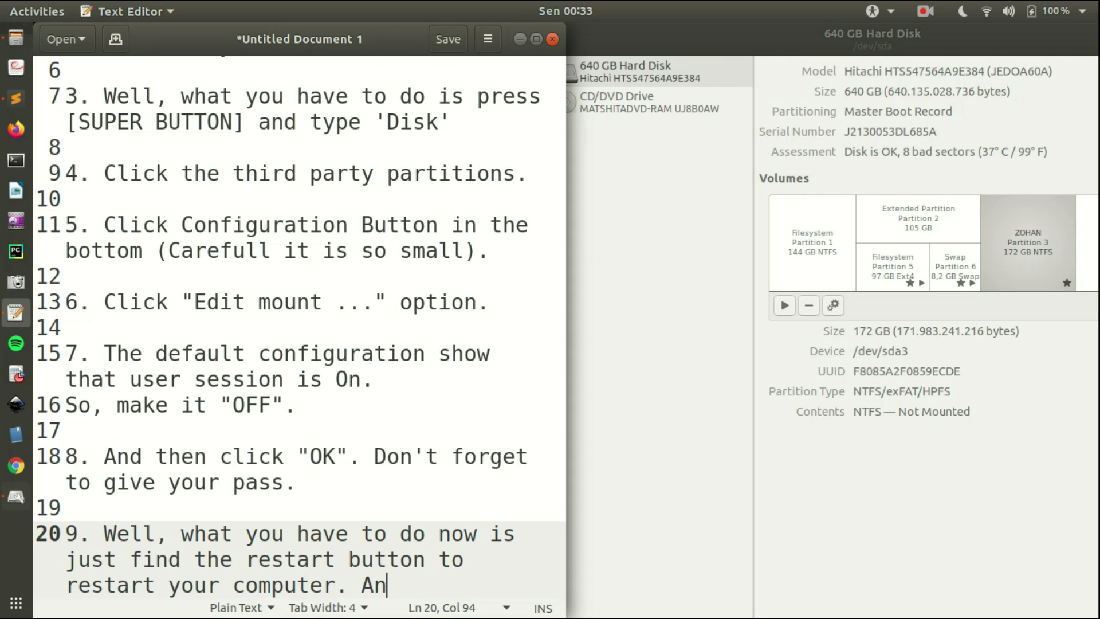
# Finish item 9 with the sentence "And then, your third parties partition in your computer is automatically mounted.".
pyautogui.write('d then, yoru')
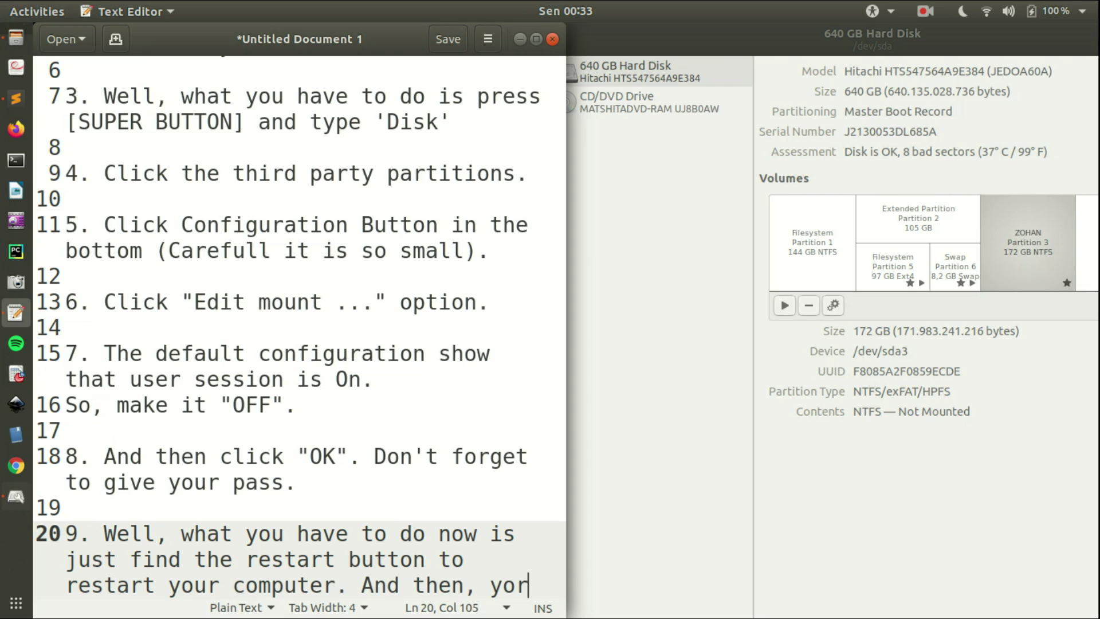
pyautogui.press('BackSpace')
pyautogui.press('BackSpace')
pyautogui.write('ur third partie')
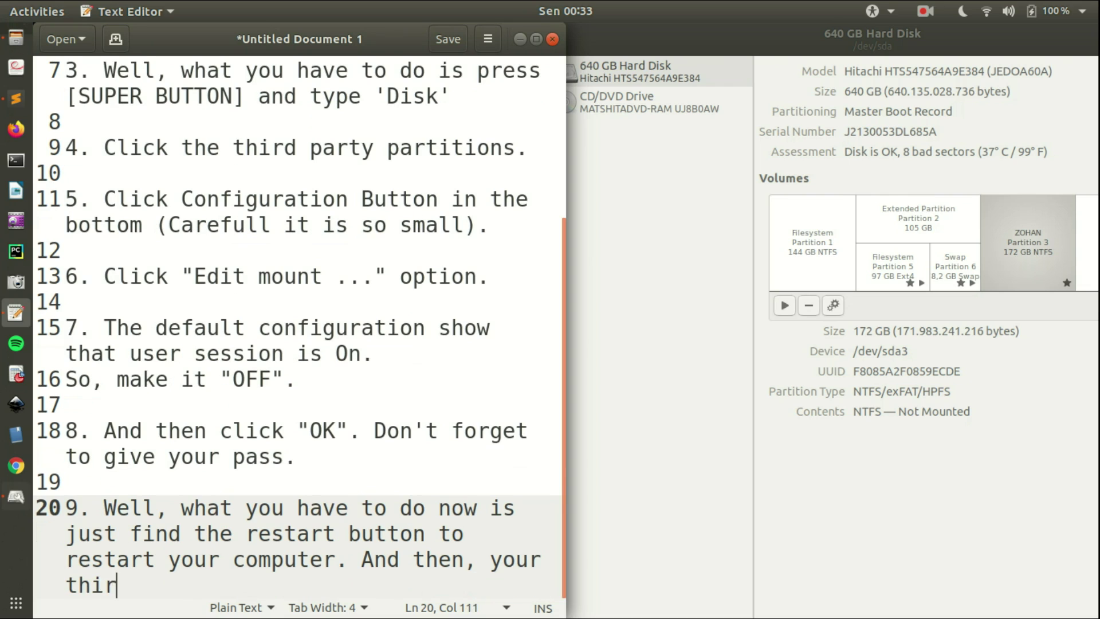
pyautogui.write('s ')
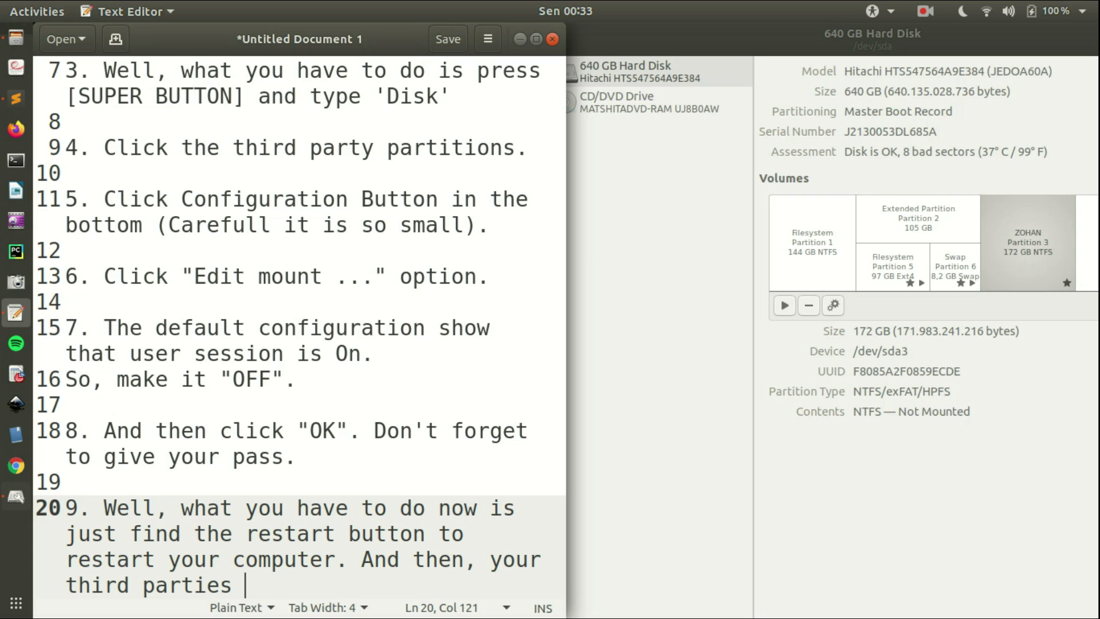
pyautogui.write('partio')
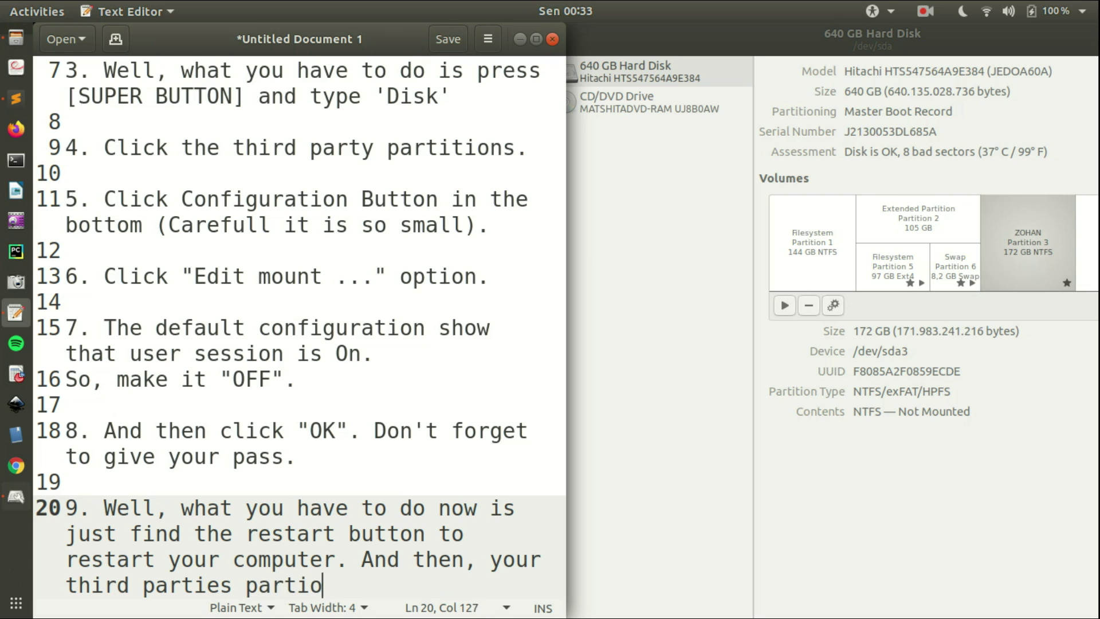
pyautogui.write('tion')
pyautogui.press('BackSpace')
pyautogui.write('tion in you')
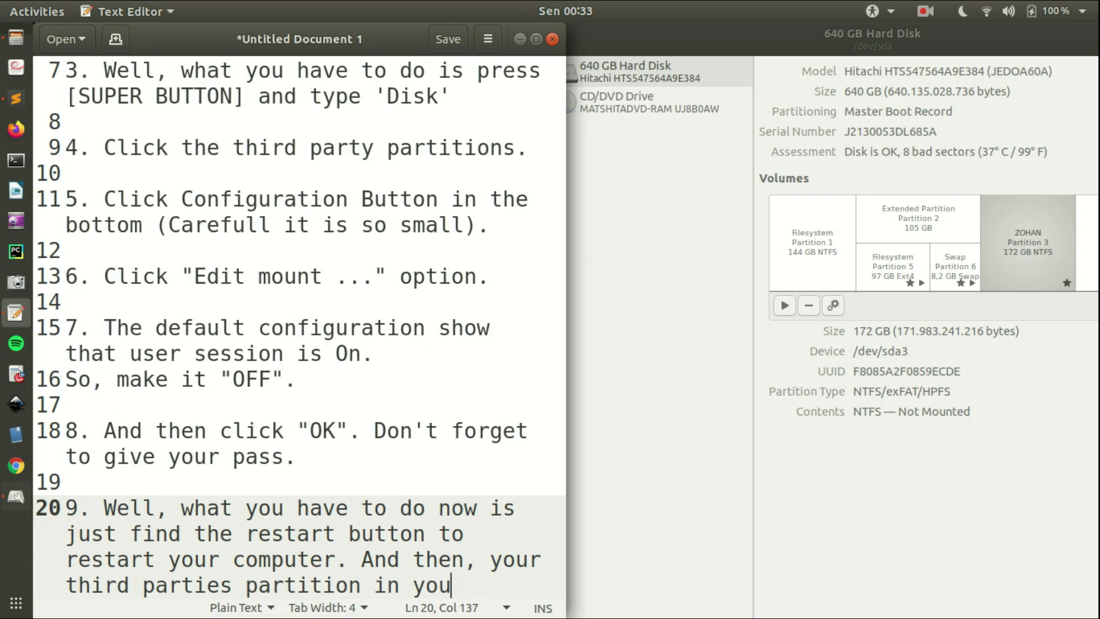
pyautogui.write('r computer is')
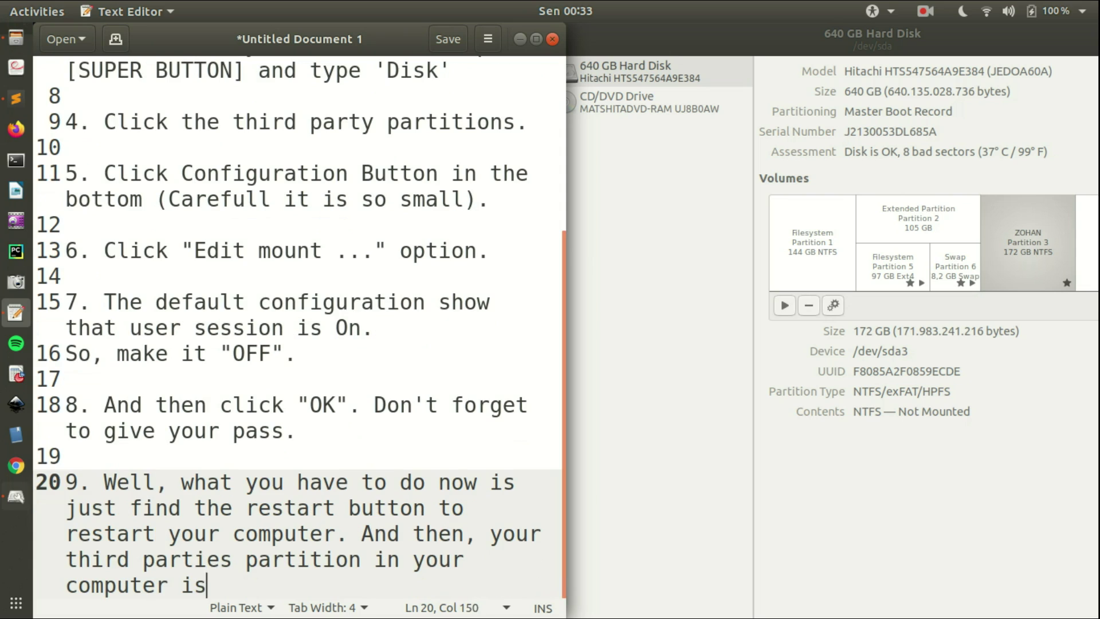
pyautogui.write(' aut')
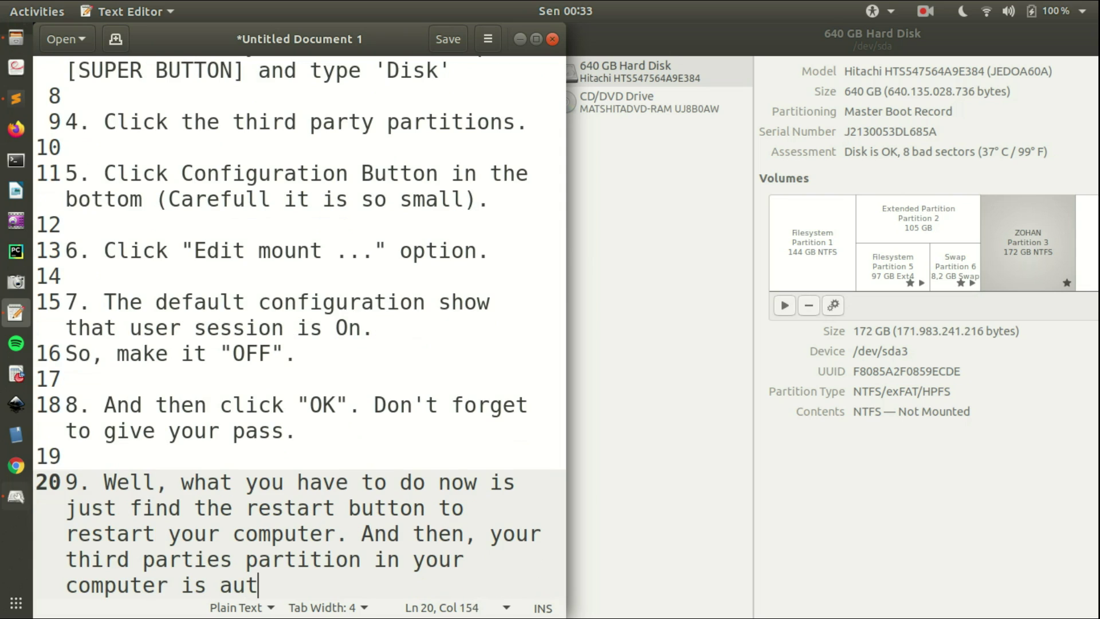
pyautogui.write('omatically ')
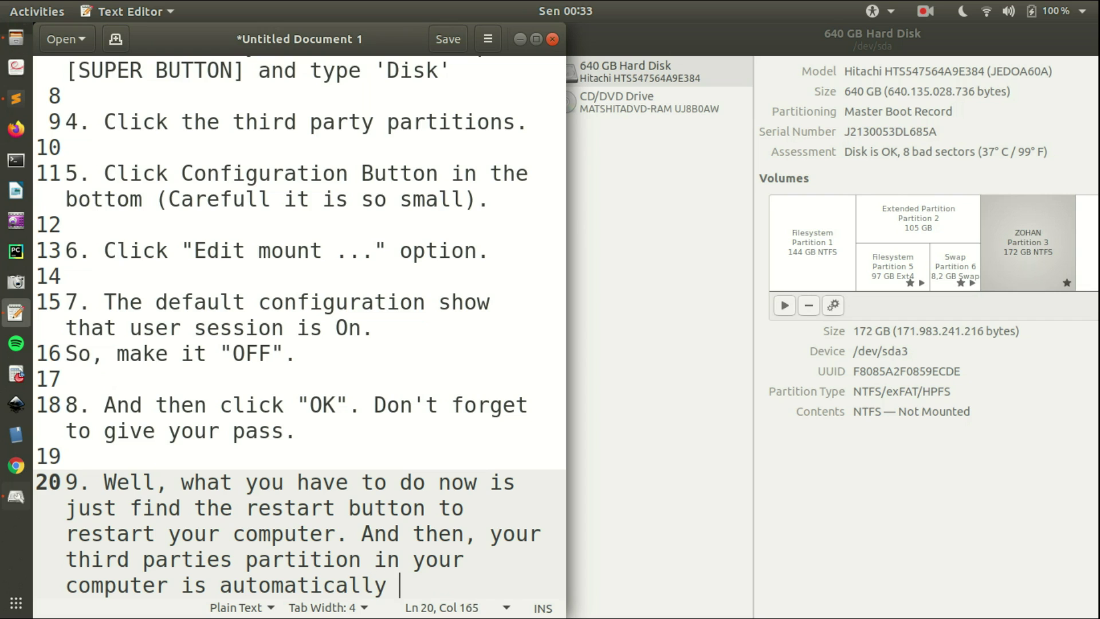
pyautogui.write('mounted.')
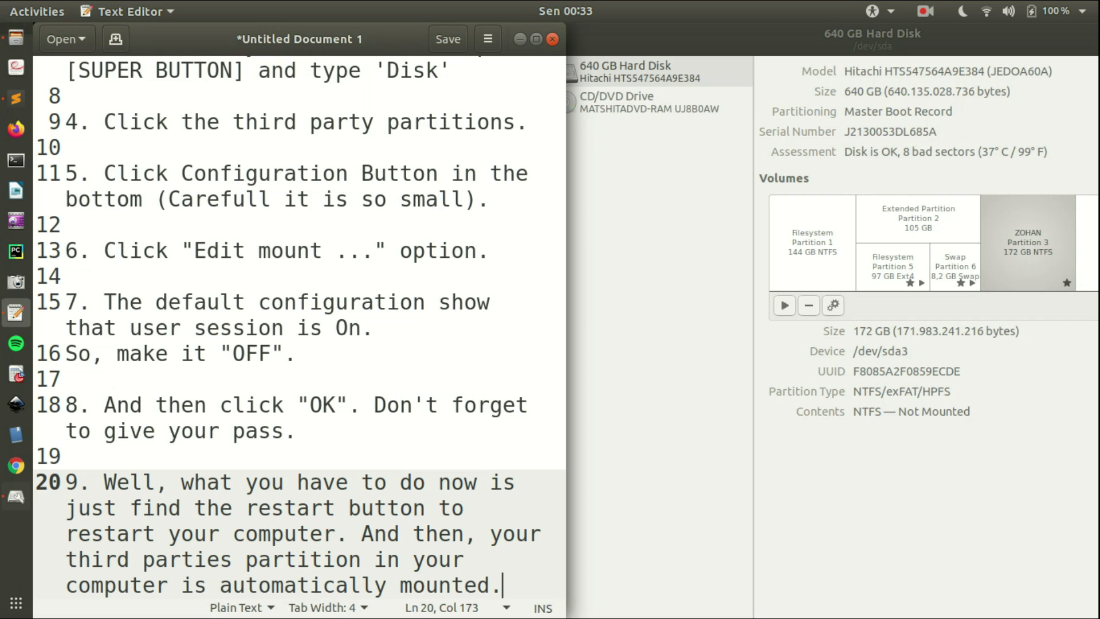
# After a blank line at the end of the tutorial document, write item 10 as "10. Good Luck :).".
pyautogui.press('Return')
pyautogui.press('Return')
pyautogui.write('10.')
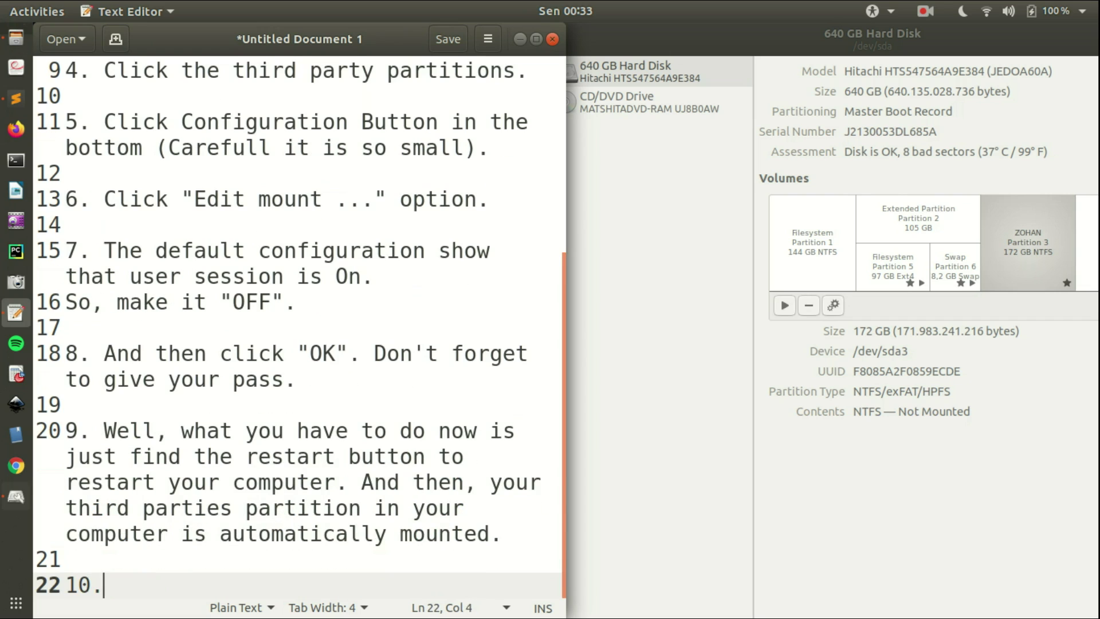
pyautogui.write(' Good Luck')
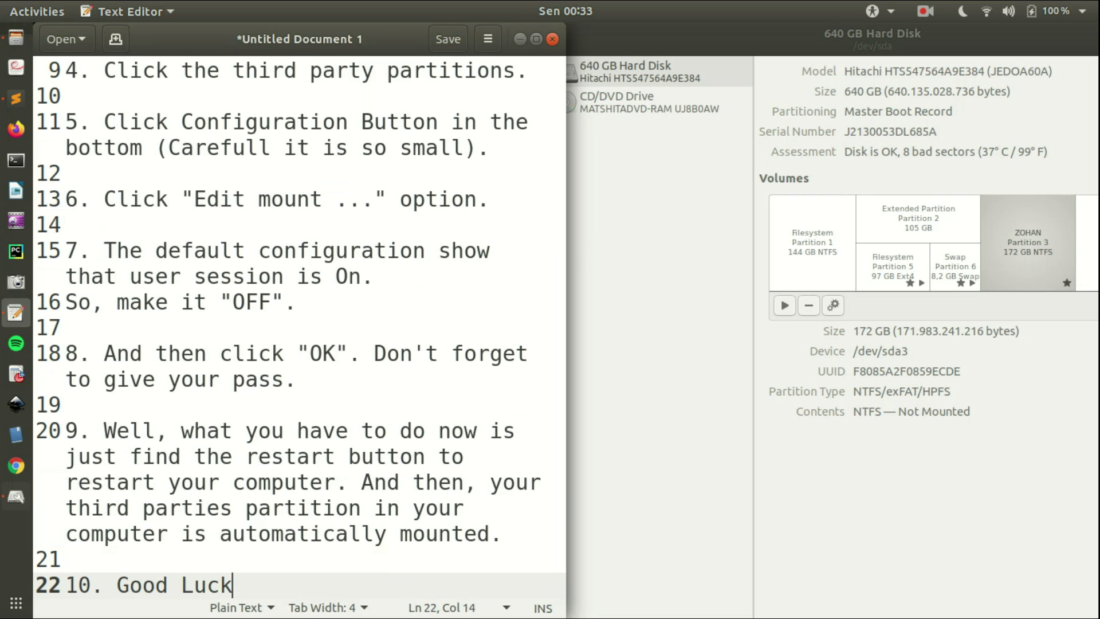
pyautogui.write(' :)')
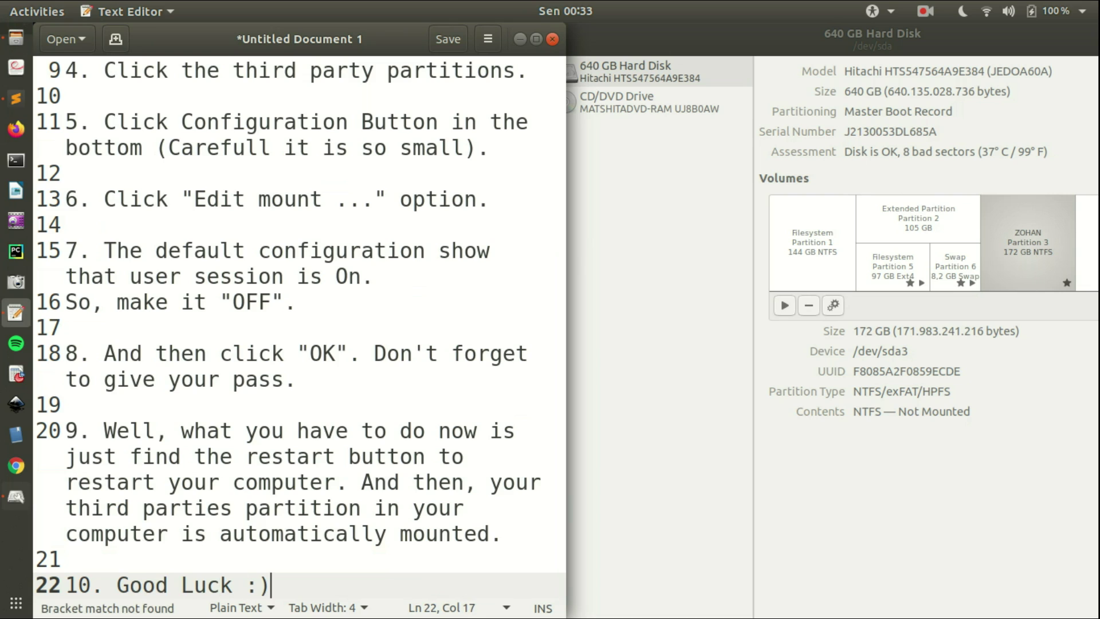
pyautogui.write('.')
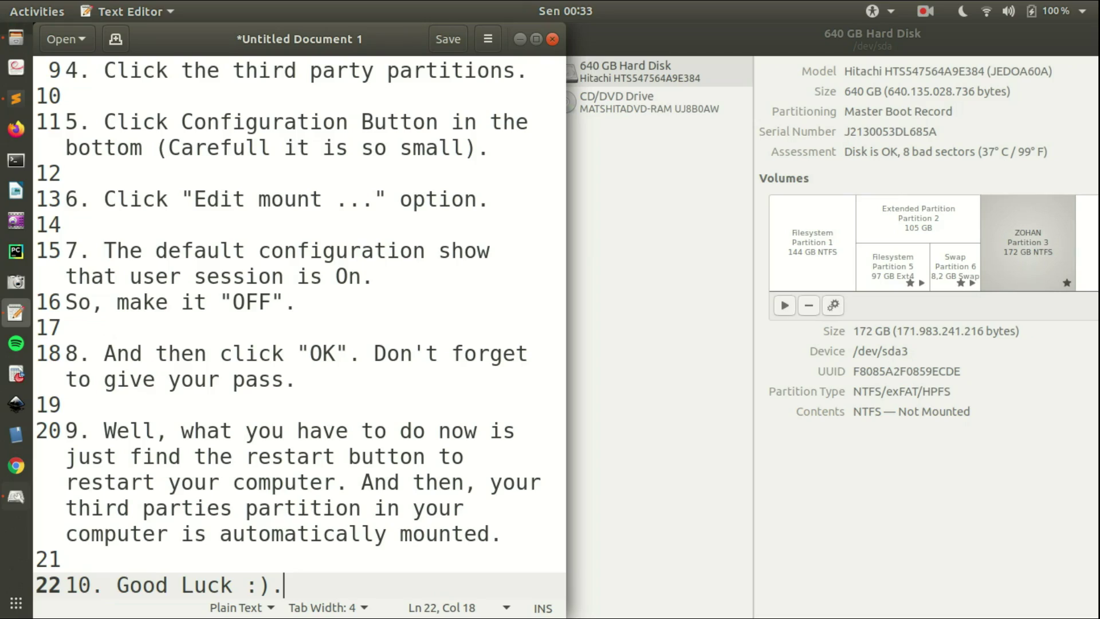